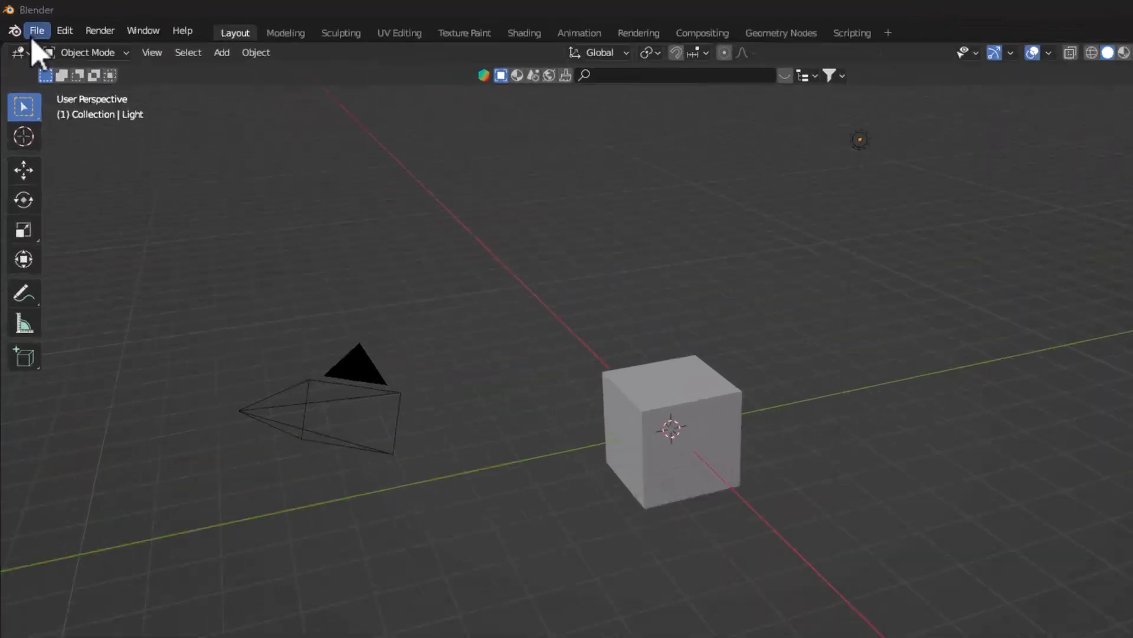
Step: Open 04_ashoka_wheel.blend from the lesson_files folder, discarding the changes in the untitled scene
{"action": "left_click", "coordinate": [26, 21]}
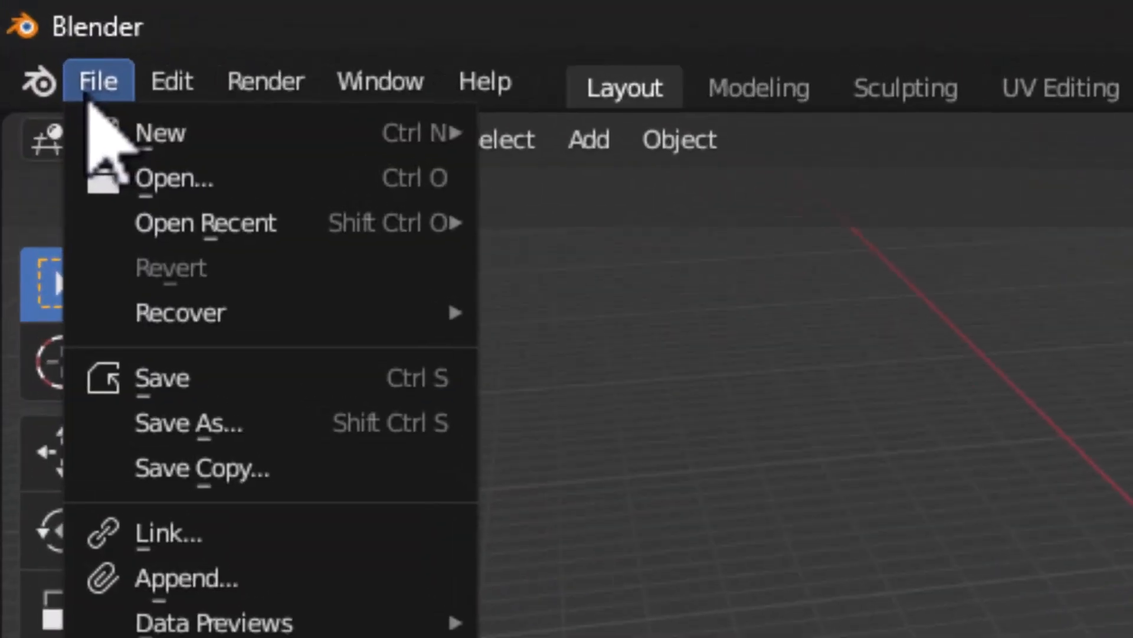
{"action": "left_click", "coordinate": [31, 44]}
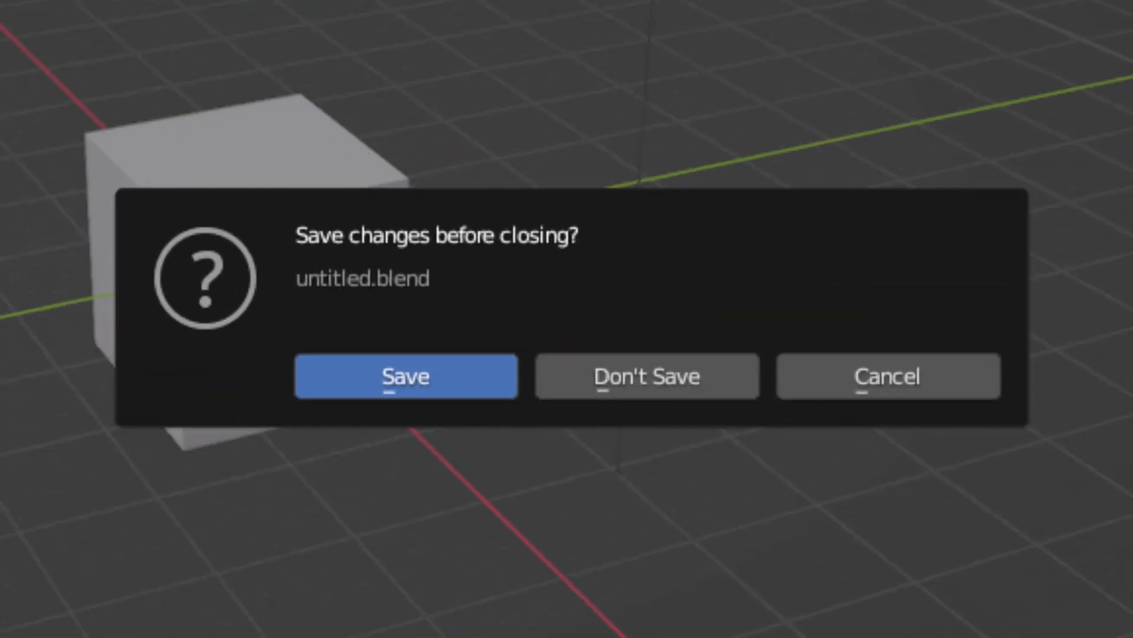
{"action": "left_click", "coordinate": [610, 361]}
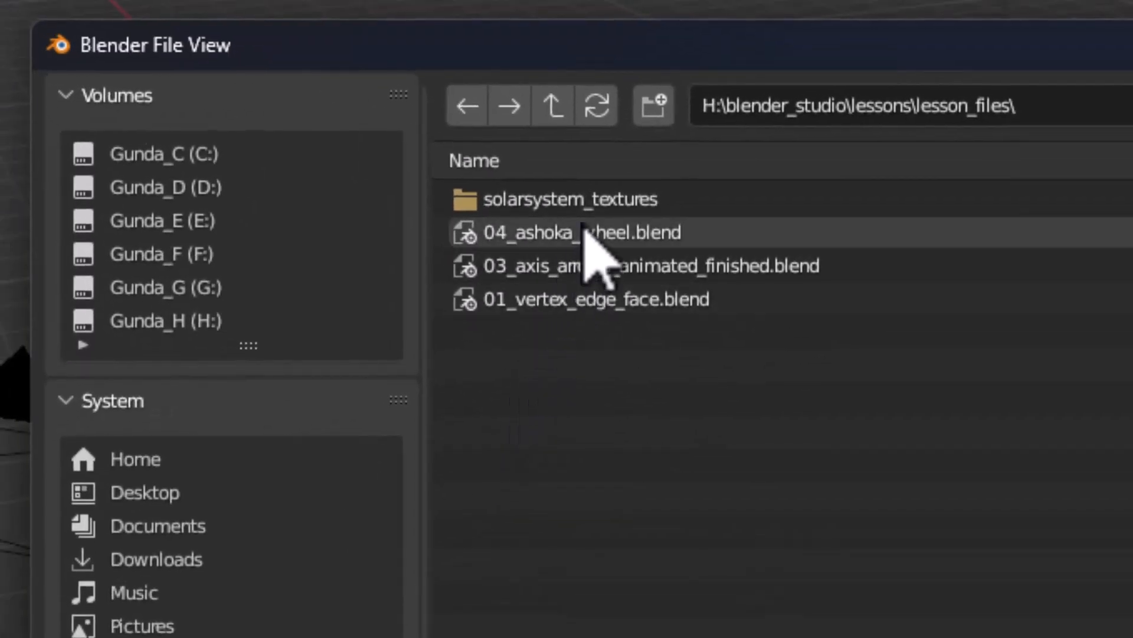
{"action": "left_click", "coordinate": [397, 98]}
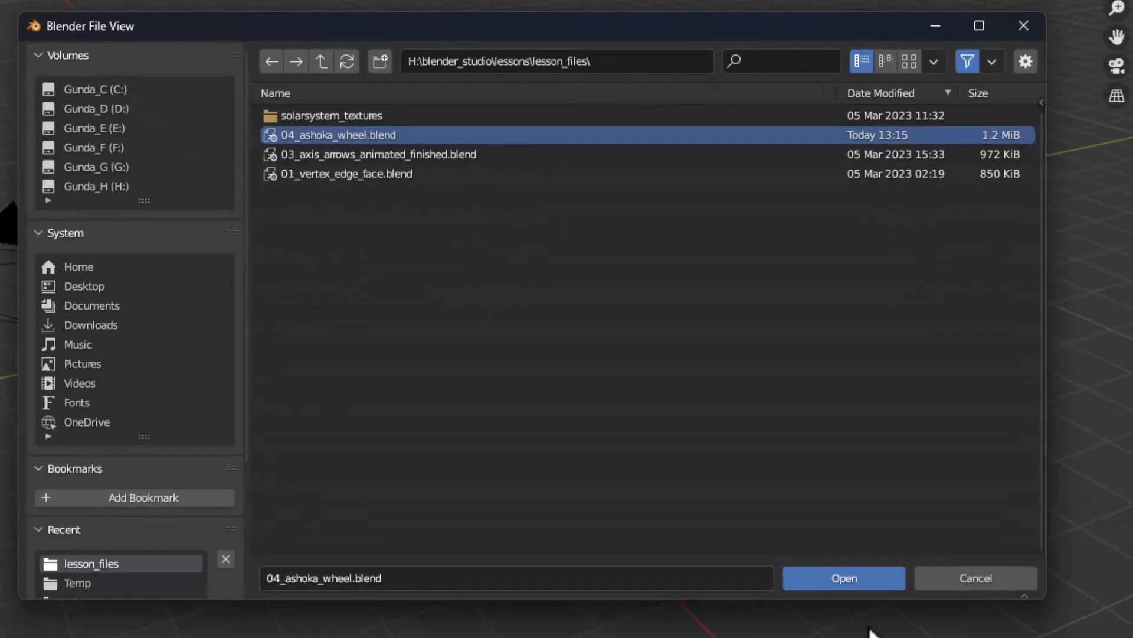
{"action": "left_click", "coordinate": [844, 578]}
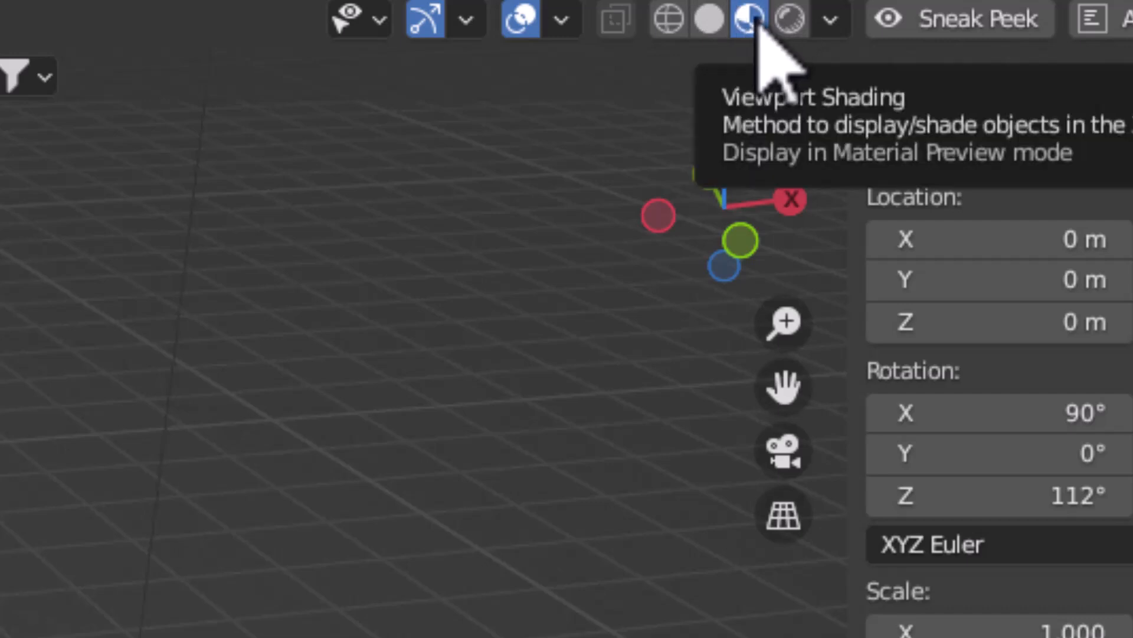
Step: Select the wheel's outer rim in wireframe display and switch the viewport shading to Solid
{"action": "left_click", "coordinate": [679, 21]}
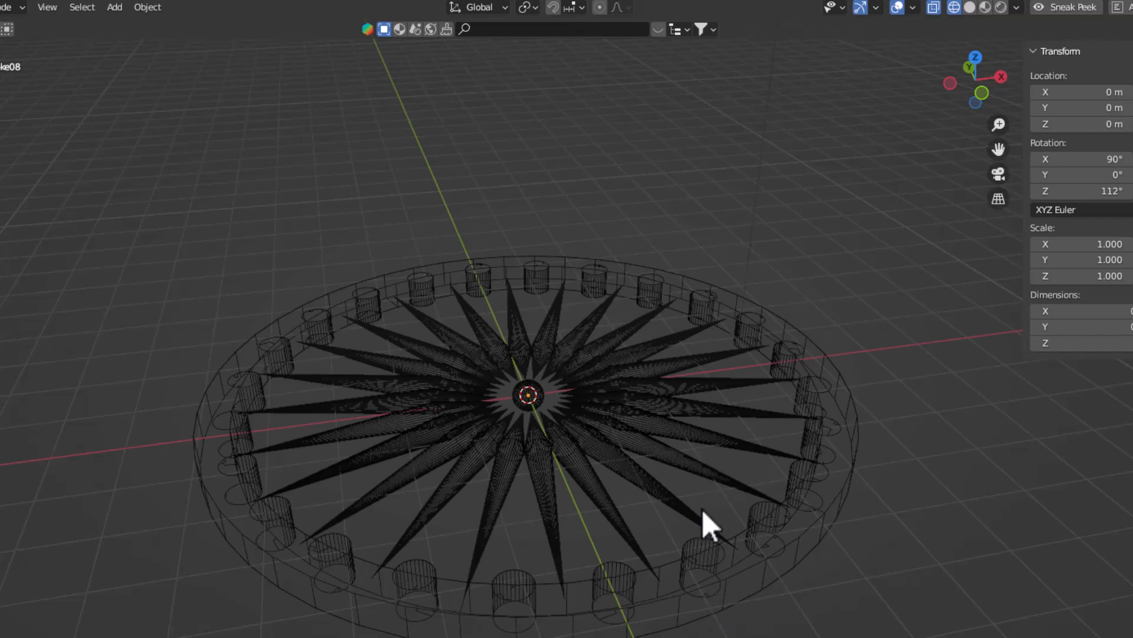
{"action": "left_click", "coordinate": [748, 572]}
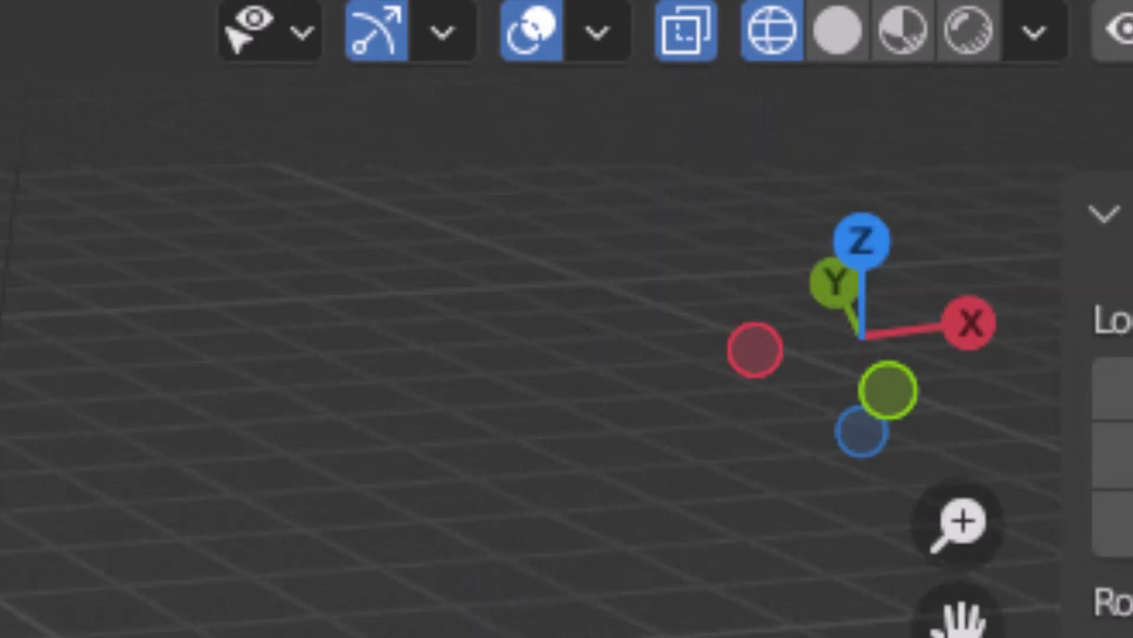
{"action": "left_click", "coordinate": [688, 29]}
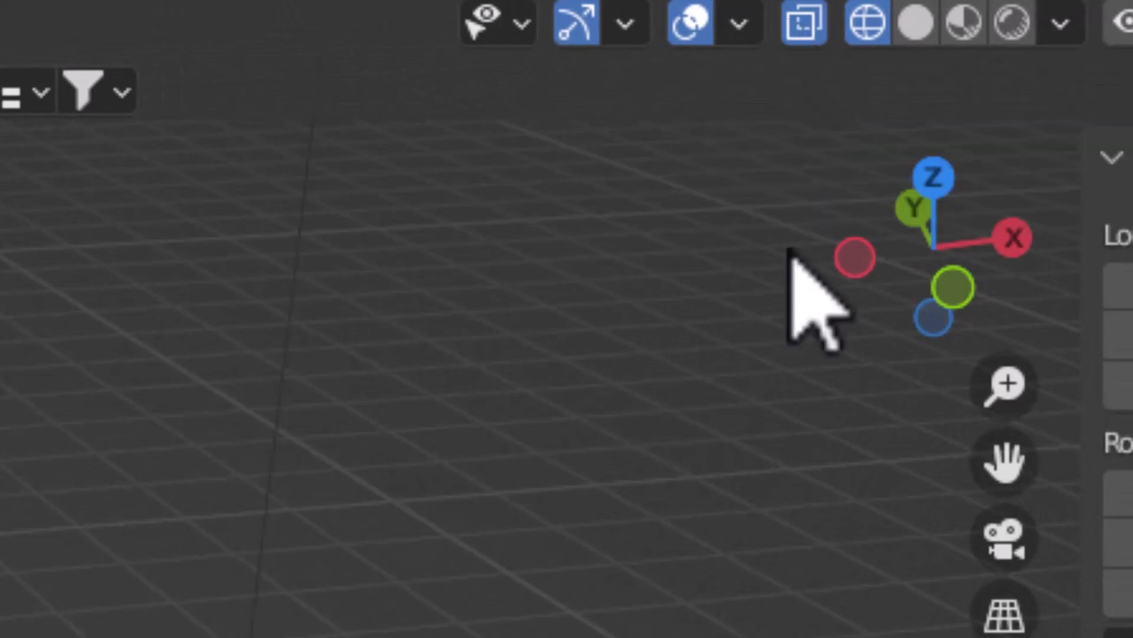
{"action": "left_click", "coordinate": [916, 24]}
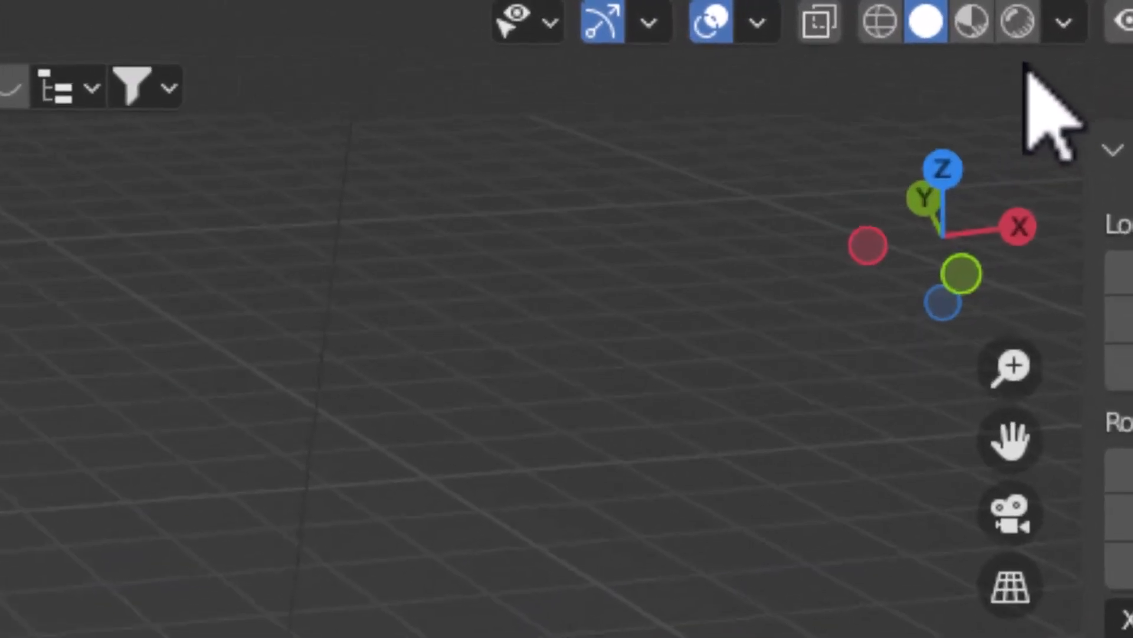
Step: Try MatCap and Flat lighting on the solid-shaded wheel and return the lighting to Studio
{"action": "left_click", "coordinate": [1064, 24]}
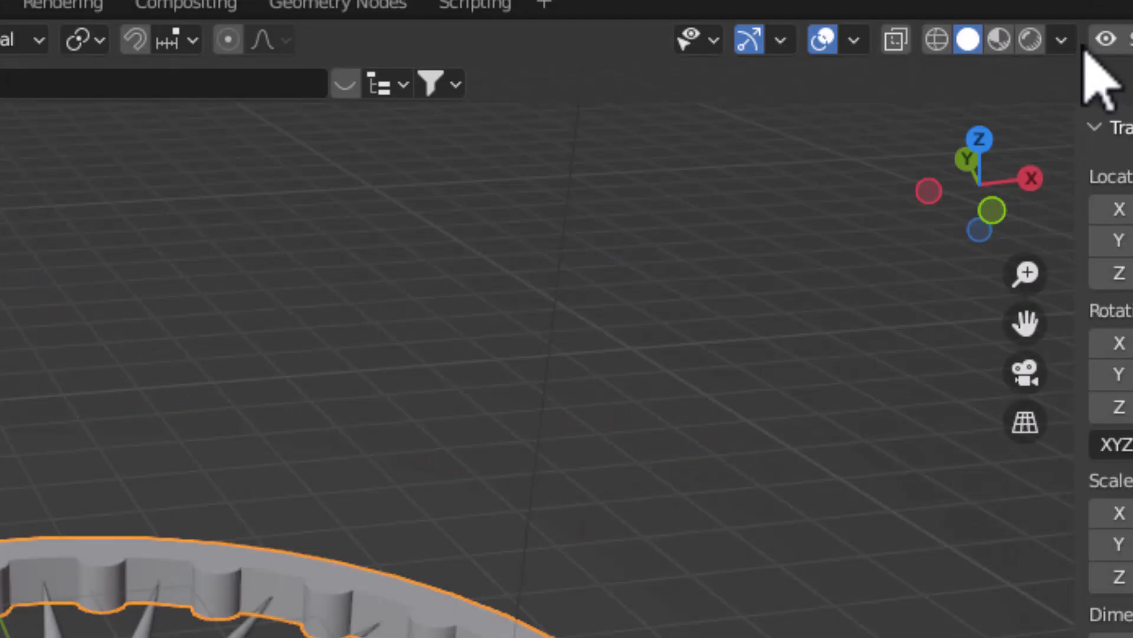
{"action": "left_click", "coordinate": [1008, 8]}
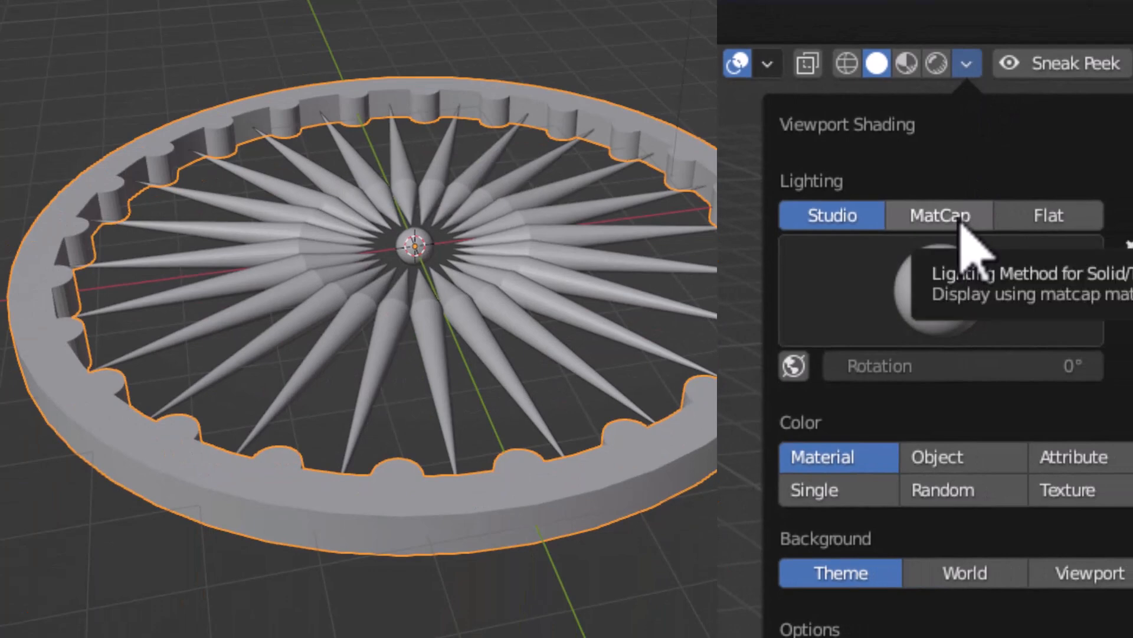
{"action": "left_click", "coordinate": [1026, 210]}
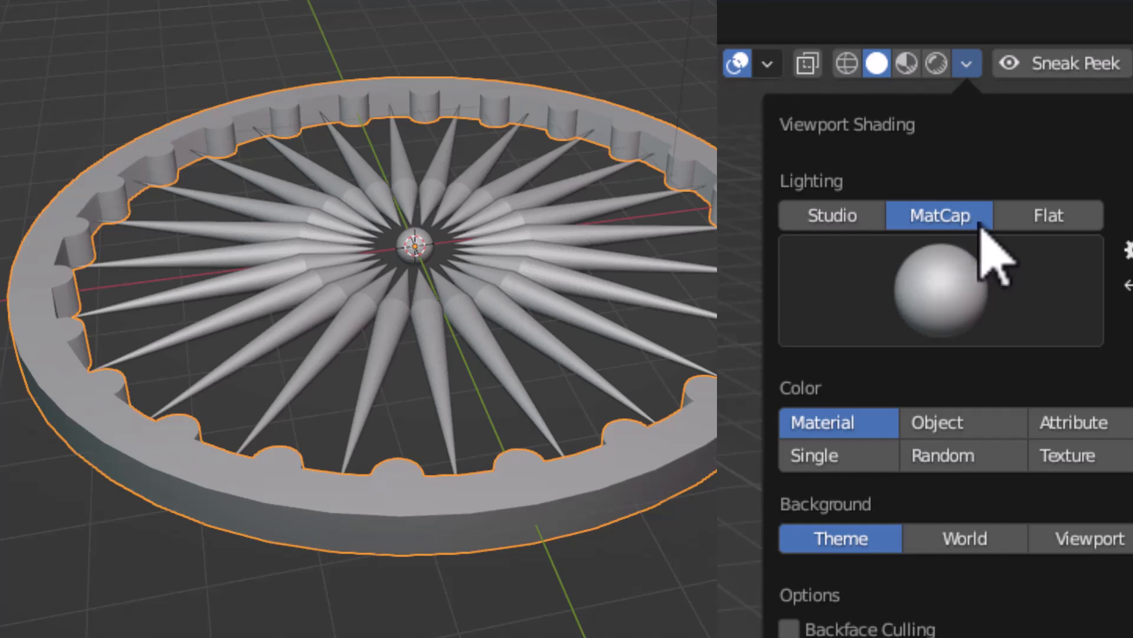
{"action": "left_click", "coordinate": [1057, 216]}
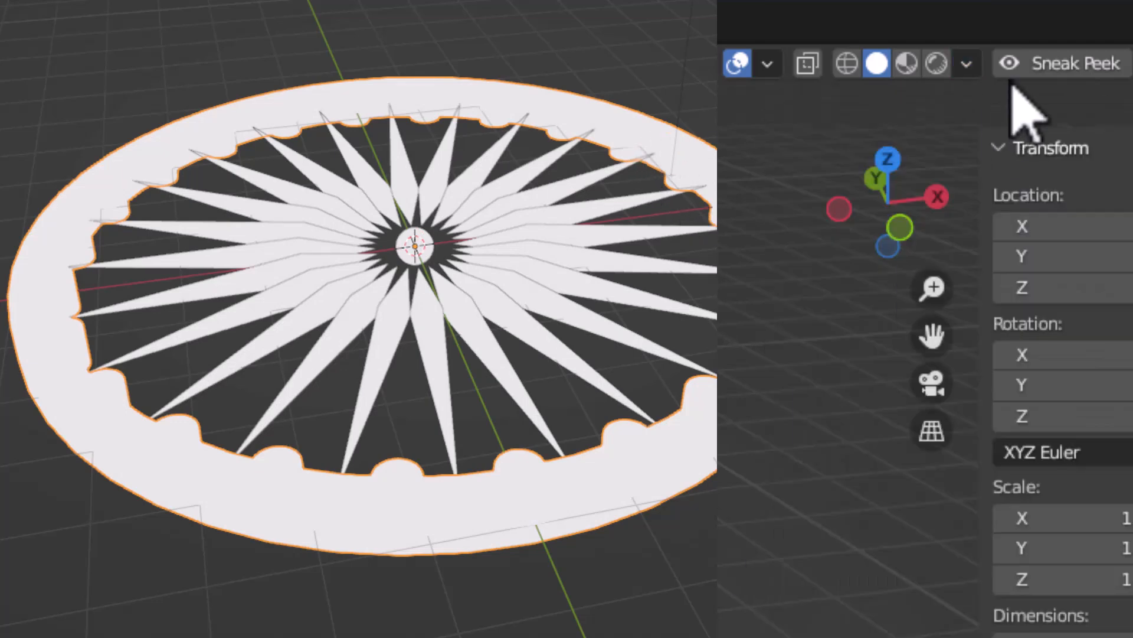
{"action": "left_click", "coordinate": [968, 66]}
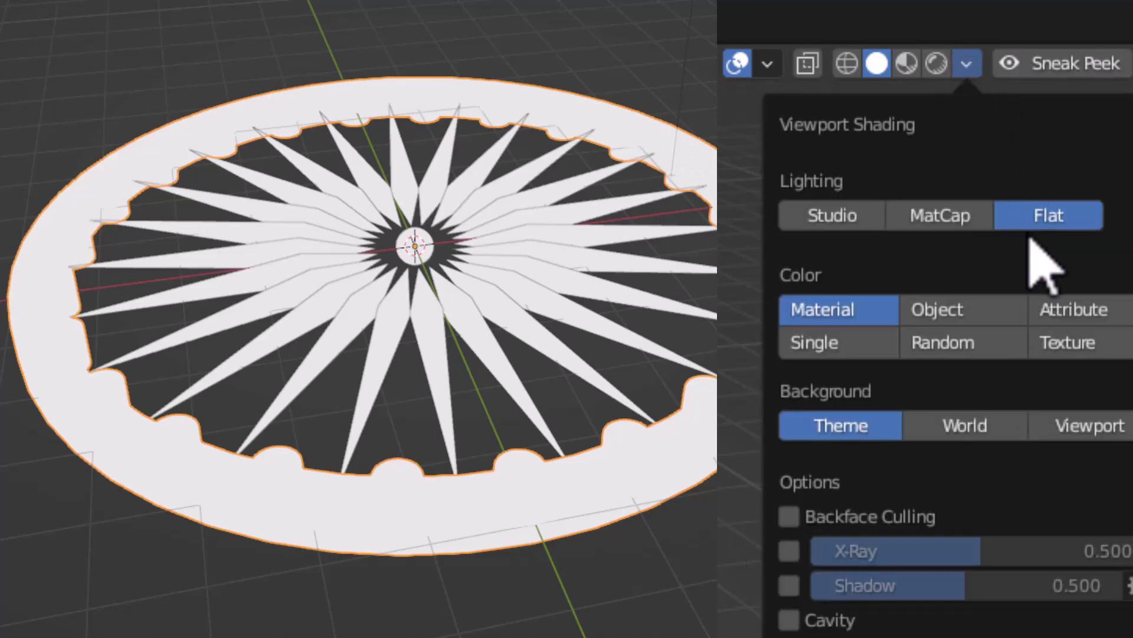
{"action": "left_click", "coordinate": [958, 223]}
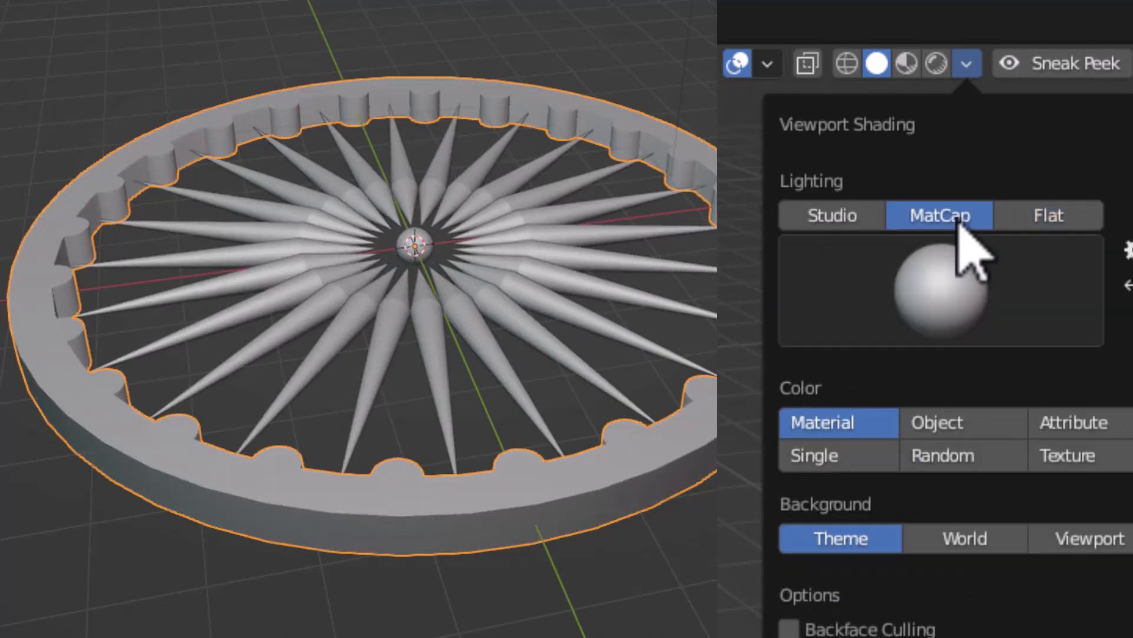
{"action": "left_click", "coordinate": [856, 224]}
{"action": "left_click", "coordinate": [951, 220]}
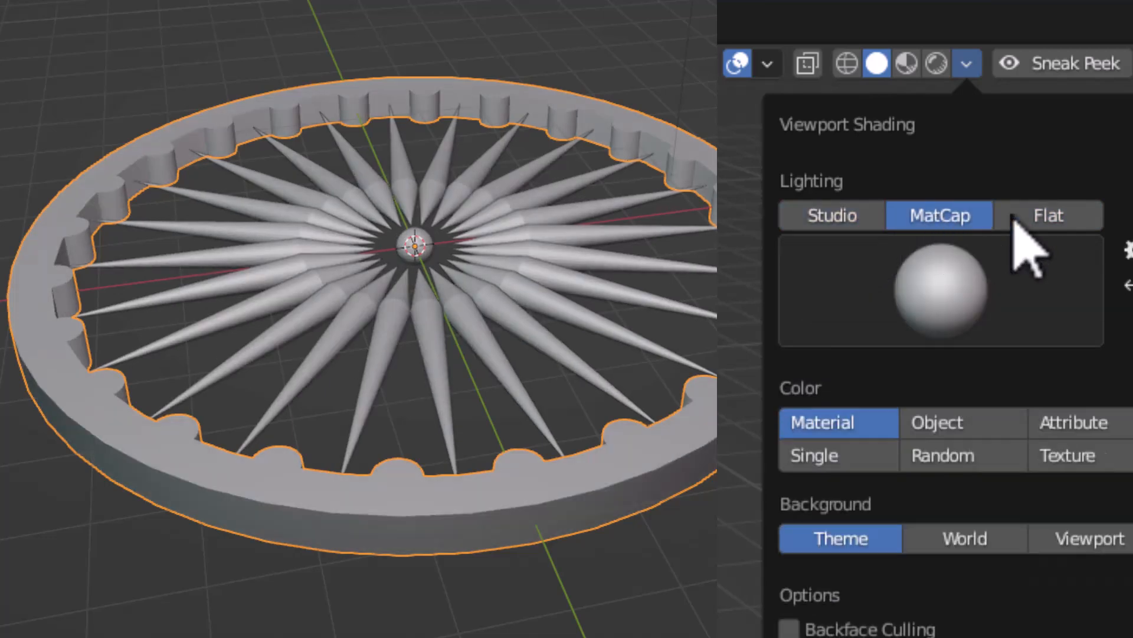
{"action": "left_click", "coordinate": [1026, 218]}
{"action": "left_click", "coordinate": [856, 225]}
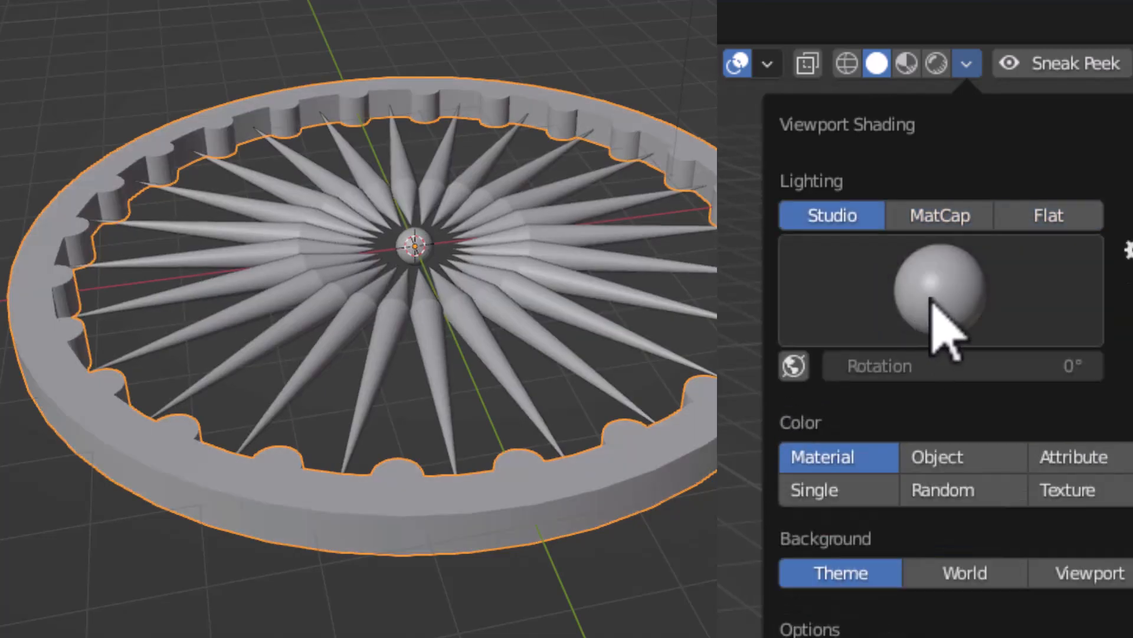
Step: Try another studio light preset and set the Studio lighting to the bright white sphere preset
{"action": "left_click", "coordinate": [931, 301]}
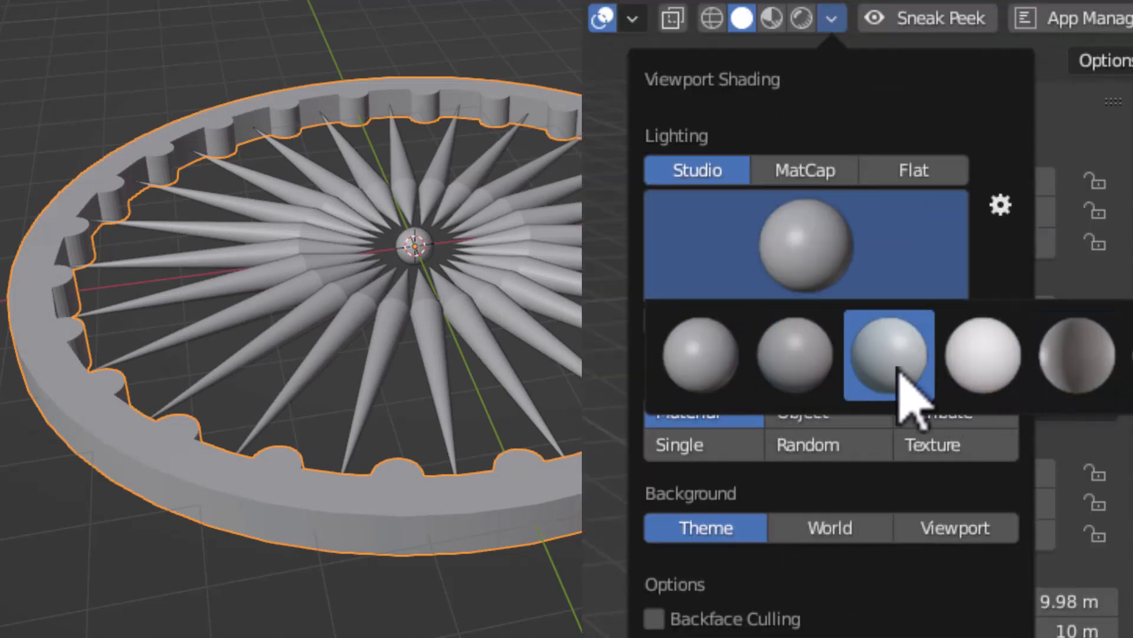
{"action": "left_click", "coordinate": [1130, 355]}
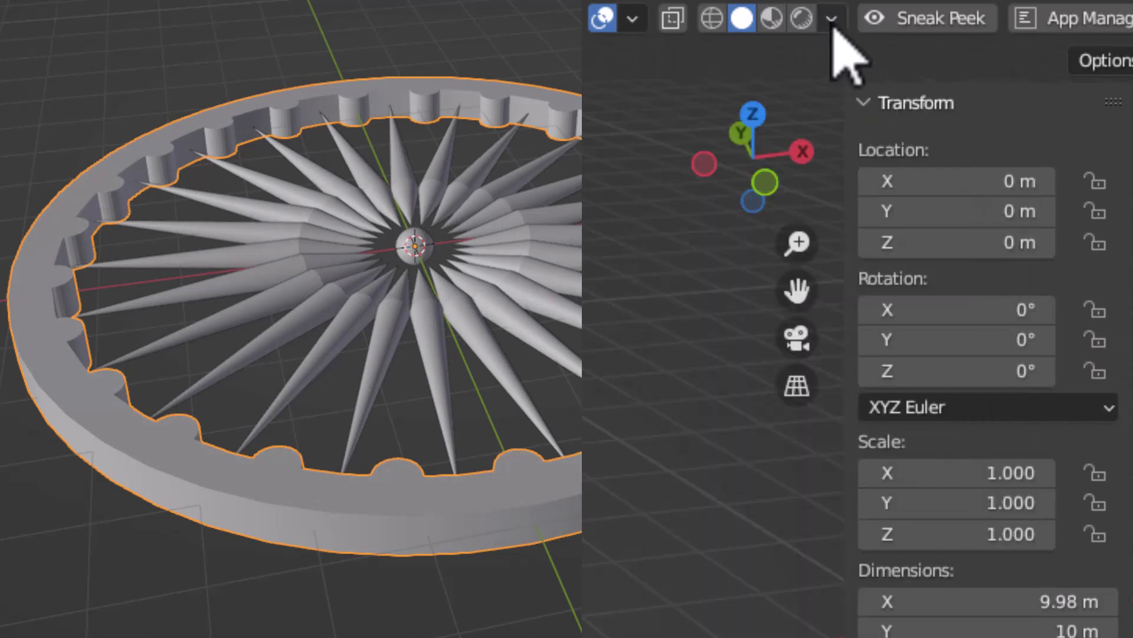
{"action": "left_click", "coordinate": [831, 20]}
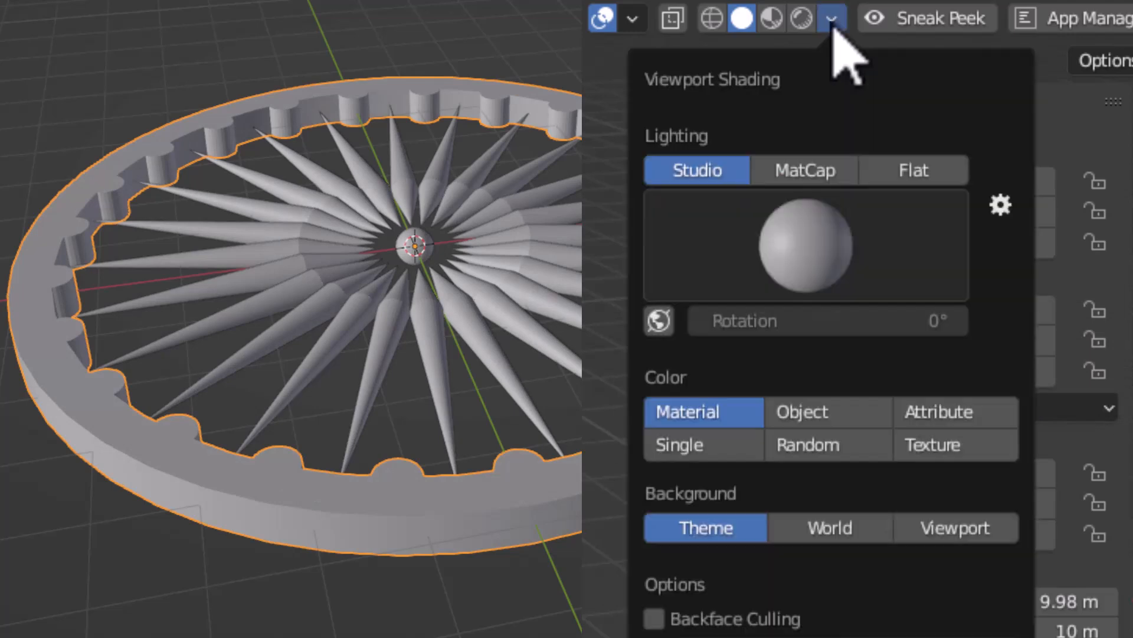
{"action": "left_click", "coordinate": [804, 278]}
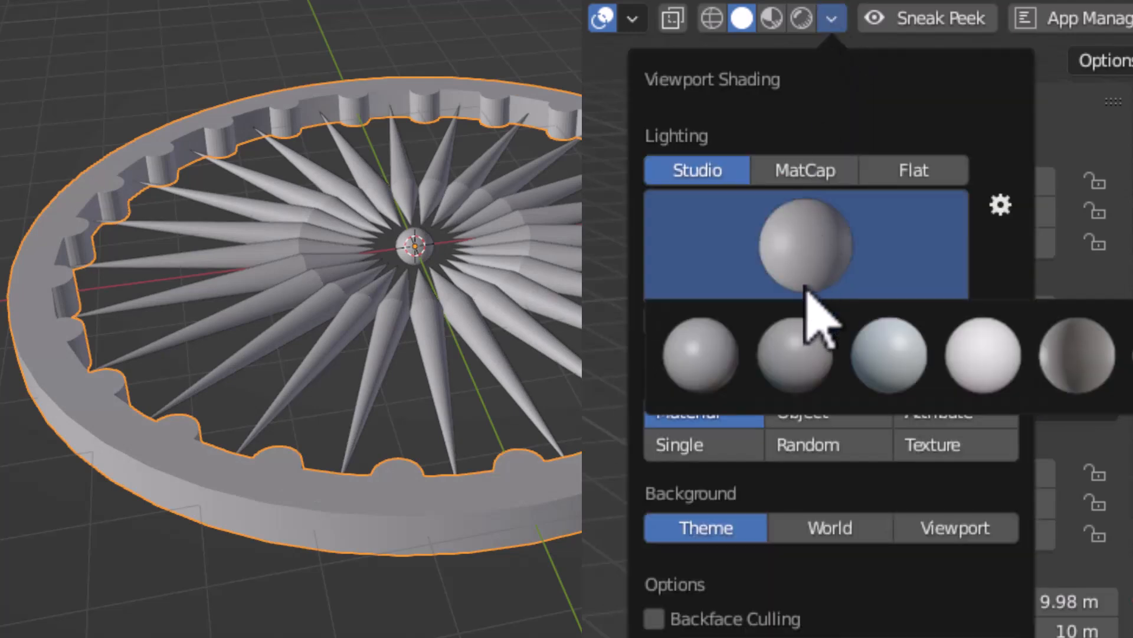
{"action": "left_click", "coordinate": [968, 372]}
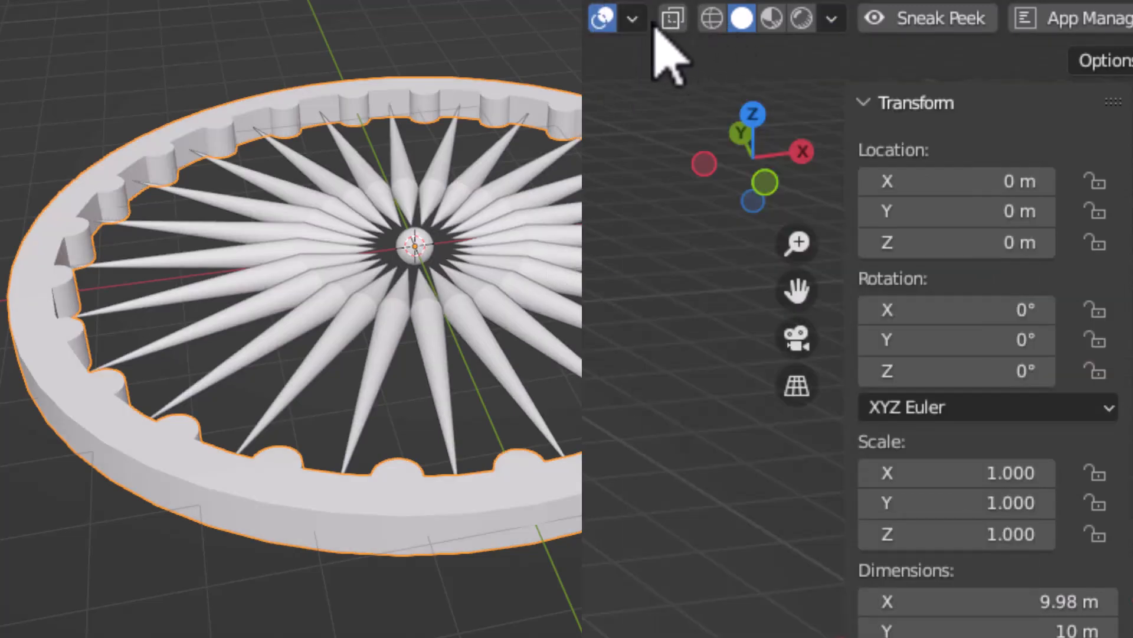
Step: Try the Object and Attribute colour modes and set the solid shading colour to Random
{"action": "left_click", "coordinate": [833, 19]}
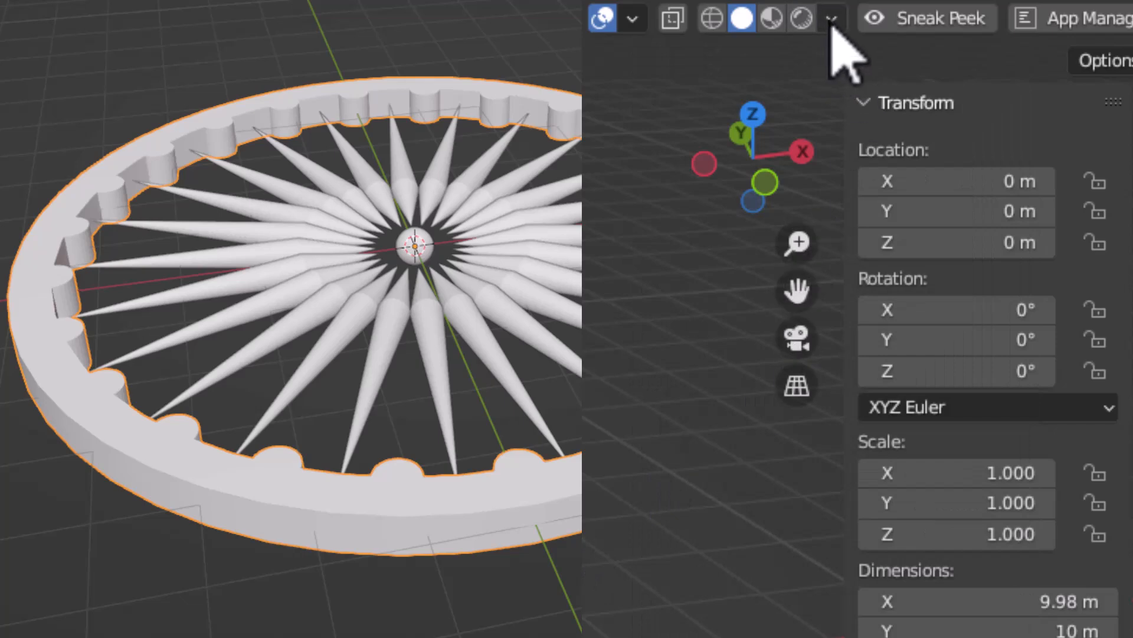
{"action": "left_click", "coordinate": [830, 24]}
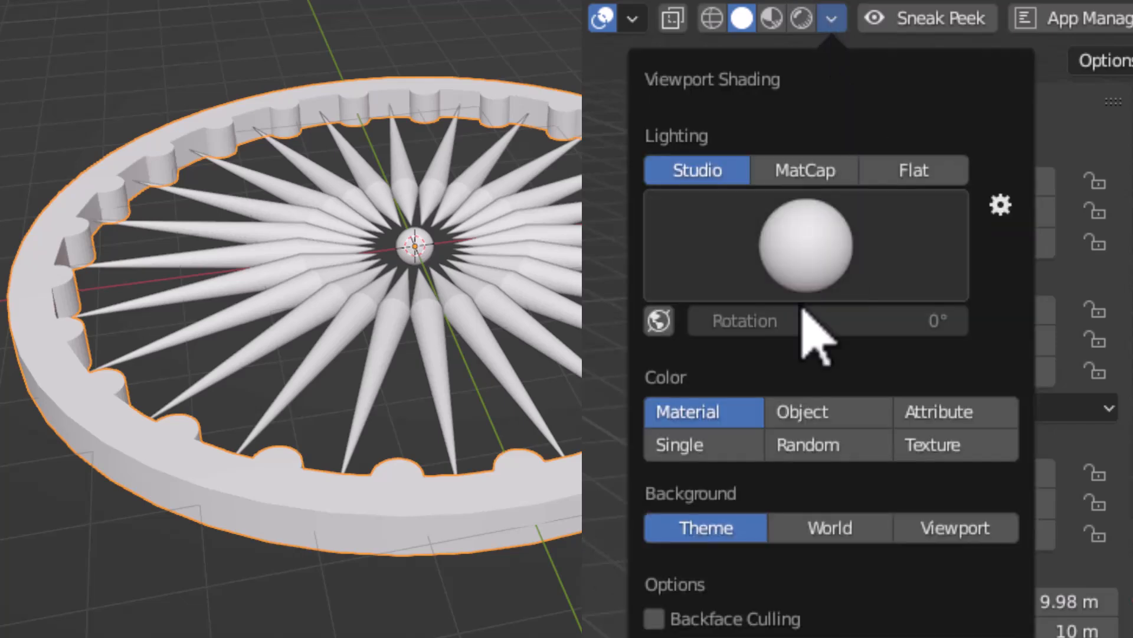
{"action": "left_click", "coordinate": [803, 414]}
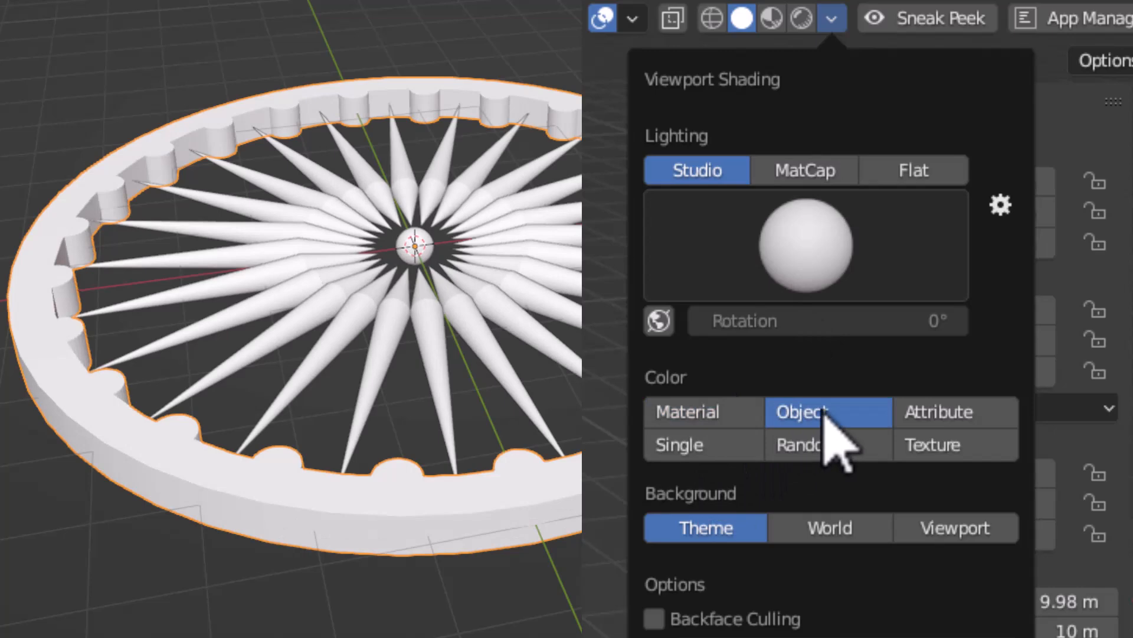
{"action": "left_click", "coordinate": [919, 413]}
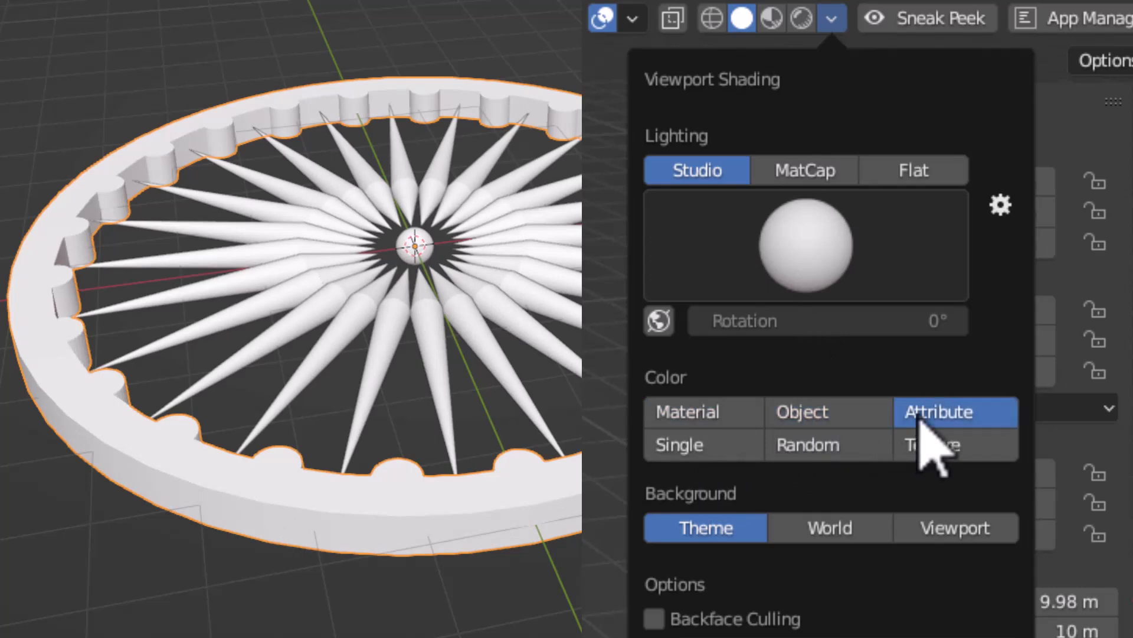
{"action": "left_click", "coordinate": [809, 455]}
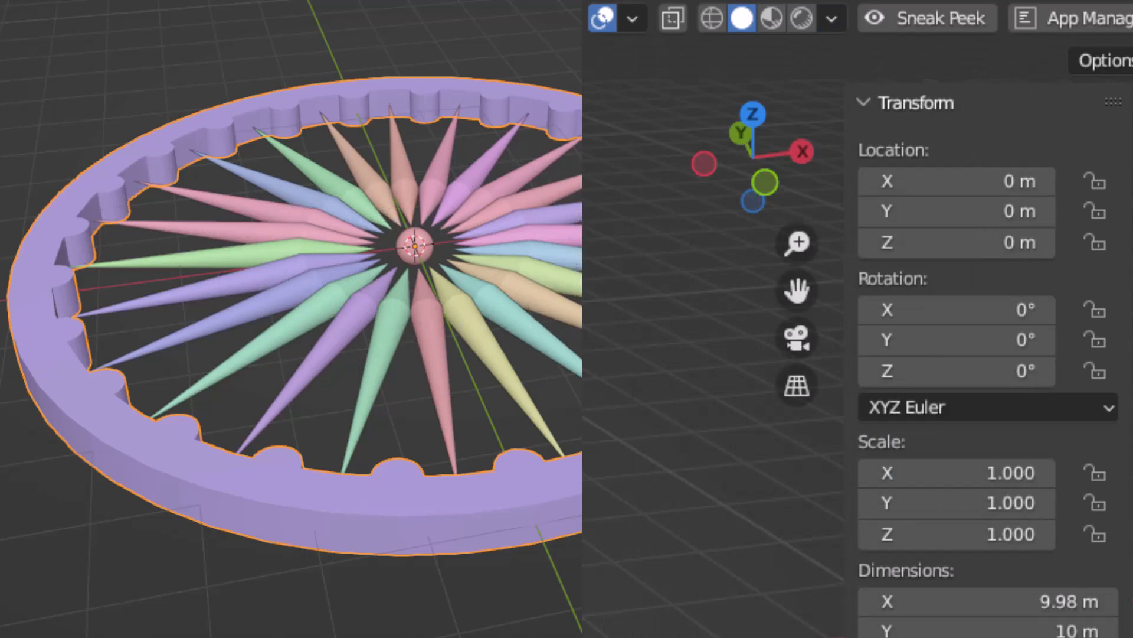
Step: Turn on Backface Culling in the viewport shading options and switch it off again
{"action": "left_click", "coordinate": [832, 21]}
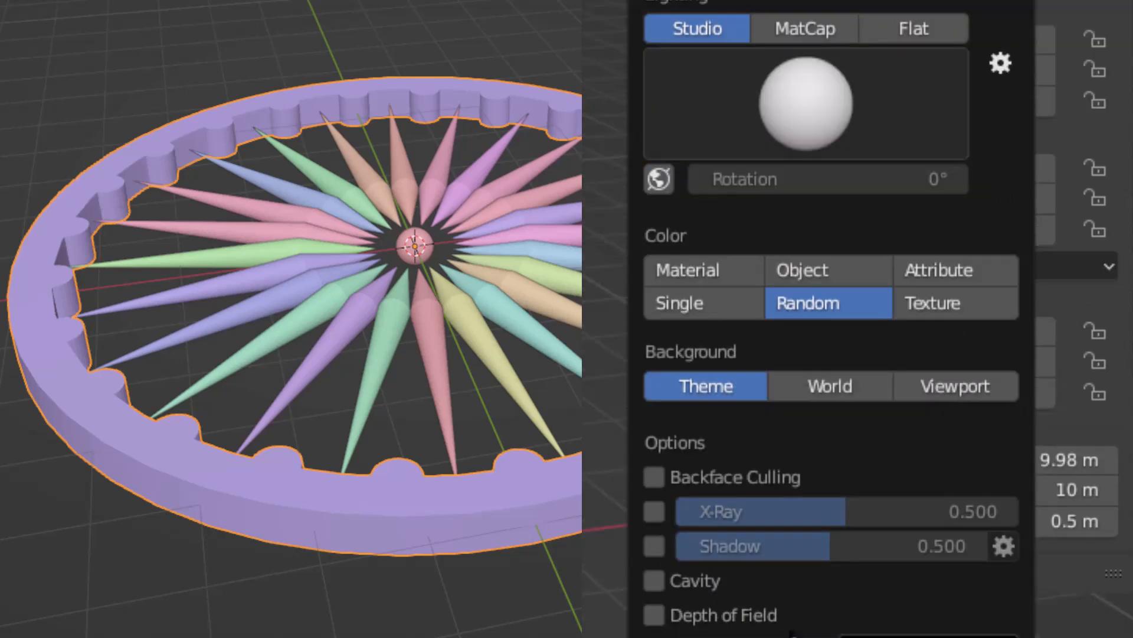
{"action": "left_click", "coordinate": [654, 477]}
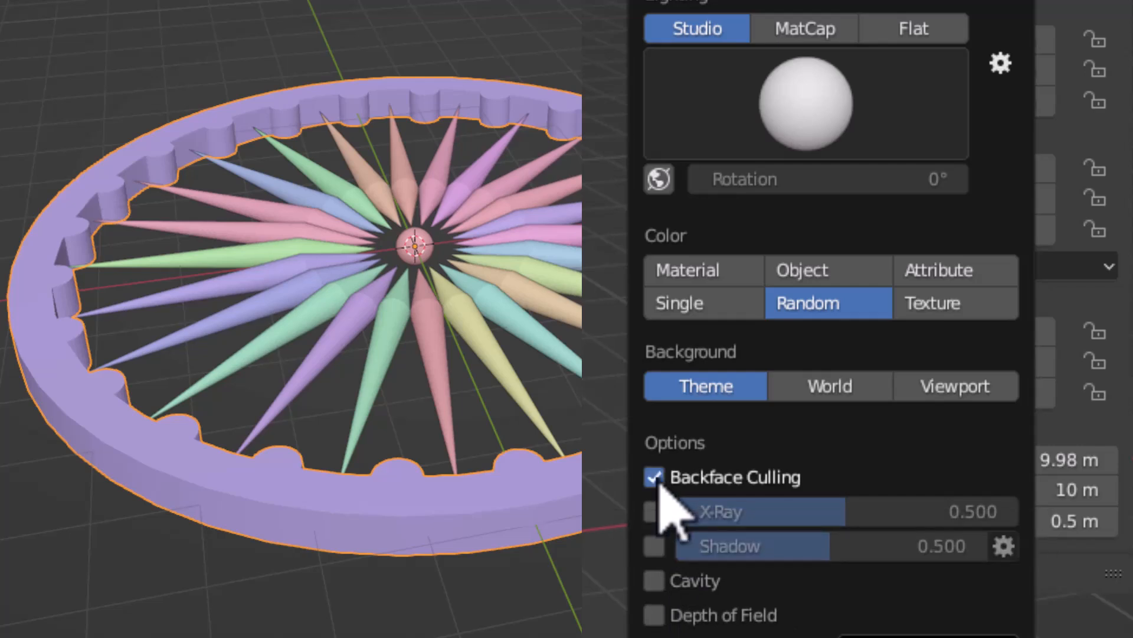
{"action": "left_click", "coordinate": [654, 477]}
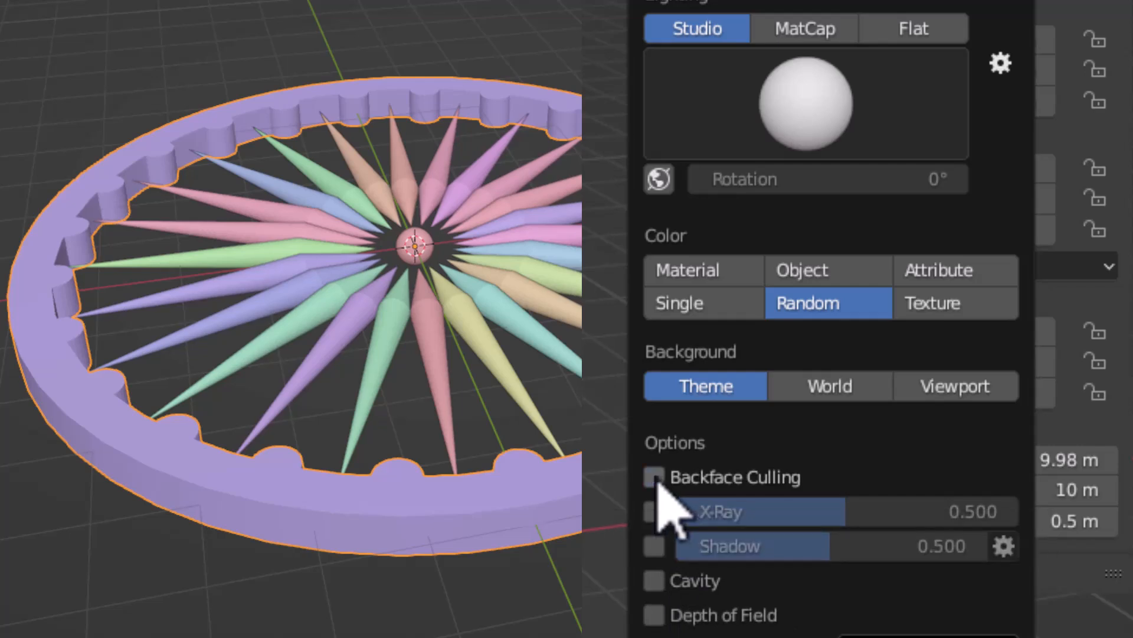
Step: Enable Cavity in the solid shading options, set its type to Both, and inspect the spokes and hub up close
{"action": "left_click", "coordinate": [654, 581]}
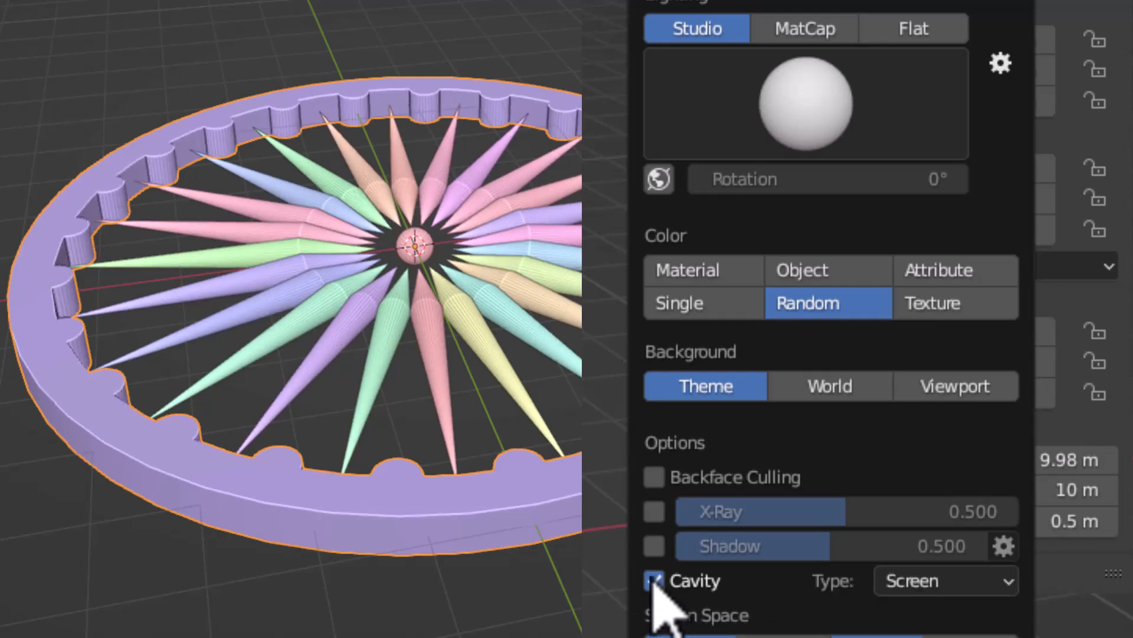
{"action": "middle_click_drag", "start_coordinate": [653, 583], "coordinate": [654, 438]}
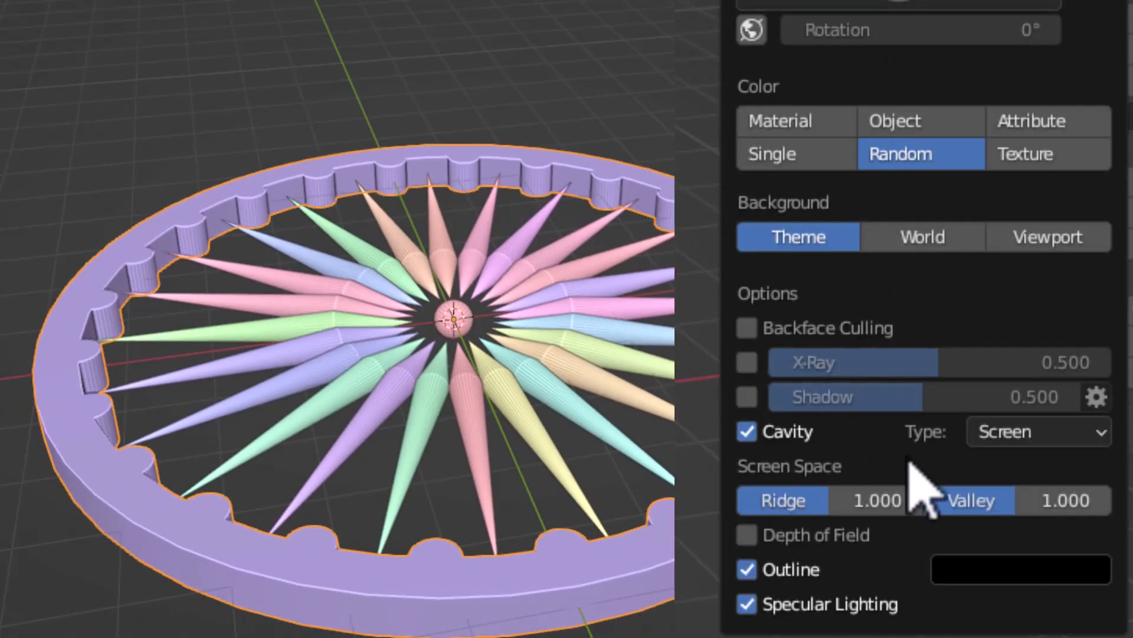
{"action": "left_click", "coordinate": [1058, 434]}
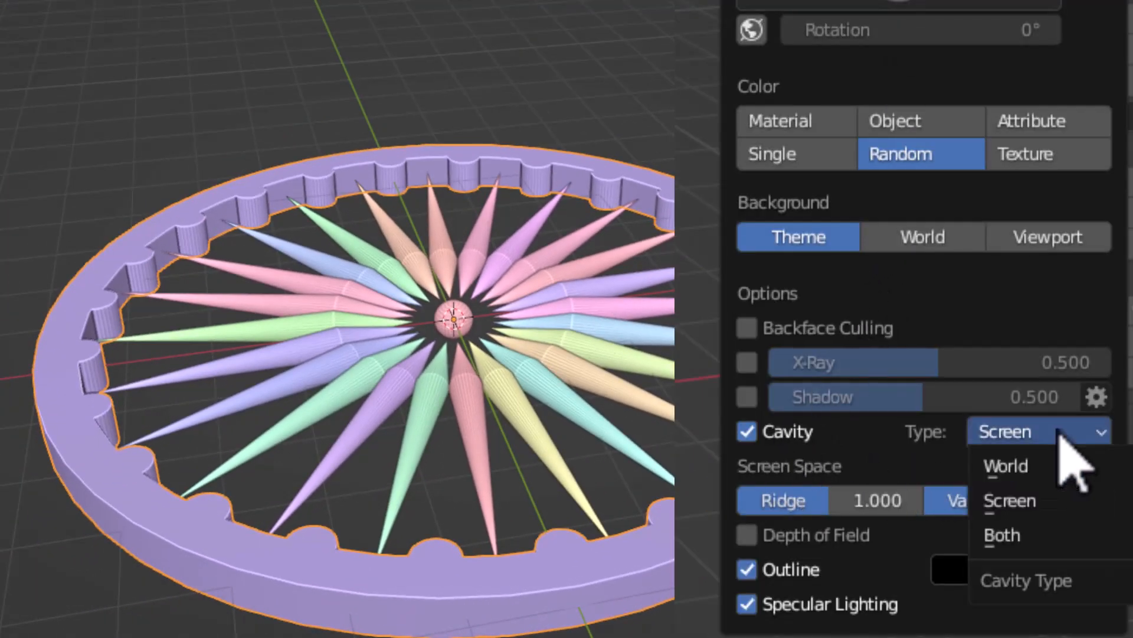
{"action": "left_click", "coordinate": [1041, 536]}
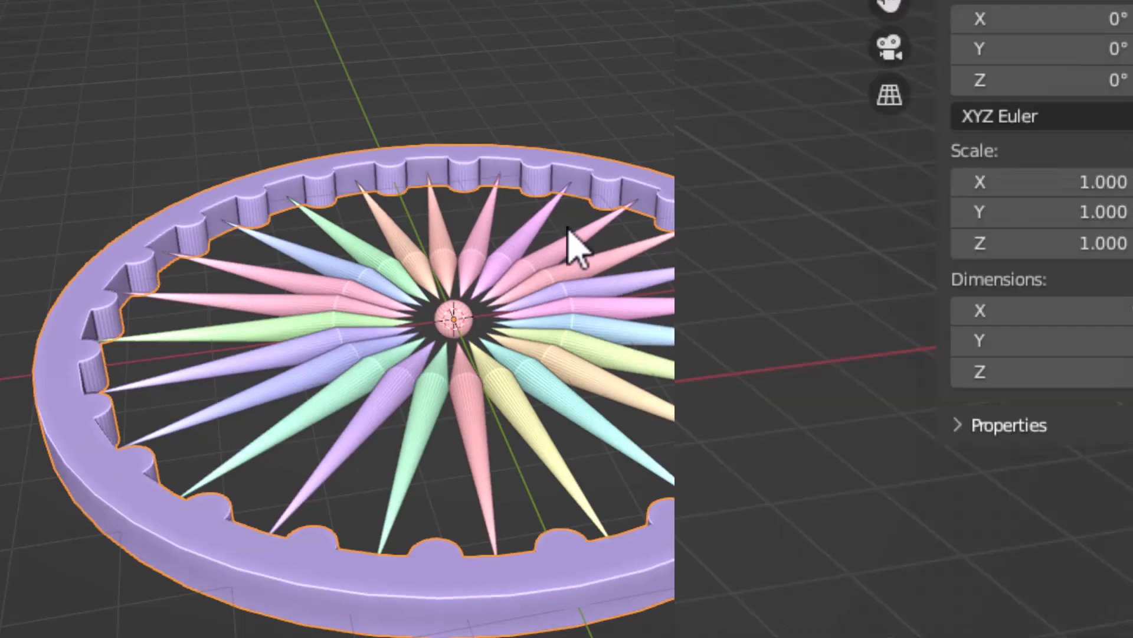
{"action": "middle_click_drag", "start_coordinate": [529, 268], "coordinate": [679, 413]}
{"action": "scroll", "coordinate": [696, 308], "scroll_direction": "up", "scroll_amount": 3}
{"action": "scroll", "coordinate": [723, 233], "scroll_direction": "up", "scroll_amount": 2}
{"action": "scroll", "coordinate": [662, 271], "scroll_direction": "up", "scroll_amount": 1}
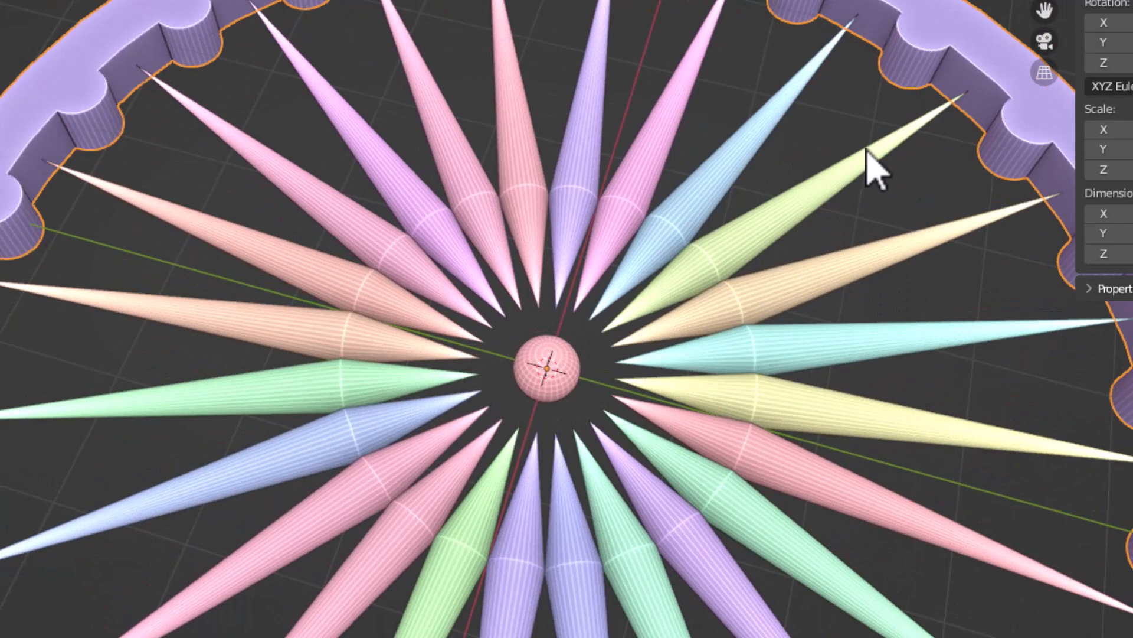
Step: Set the World Space cavity Ridge to 1.682 and Valley to 1.273 in the solid shading options
{"action": "scroll", "coordinate": [873, 170], "scroll_direction": "down", "scroll_amount": 4}
{"action": "middle_click_drag", "start_coordinate": [797, 324], "coordinate": [767, 271]}
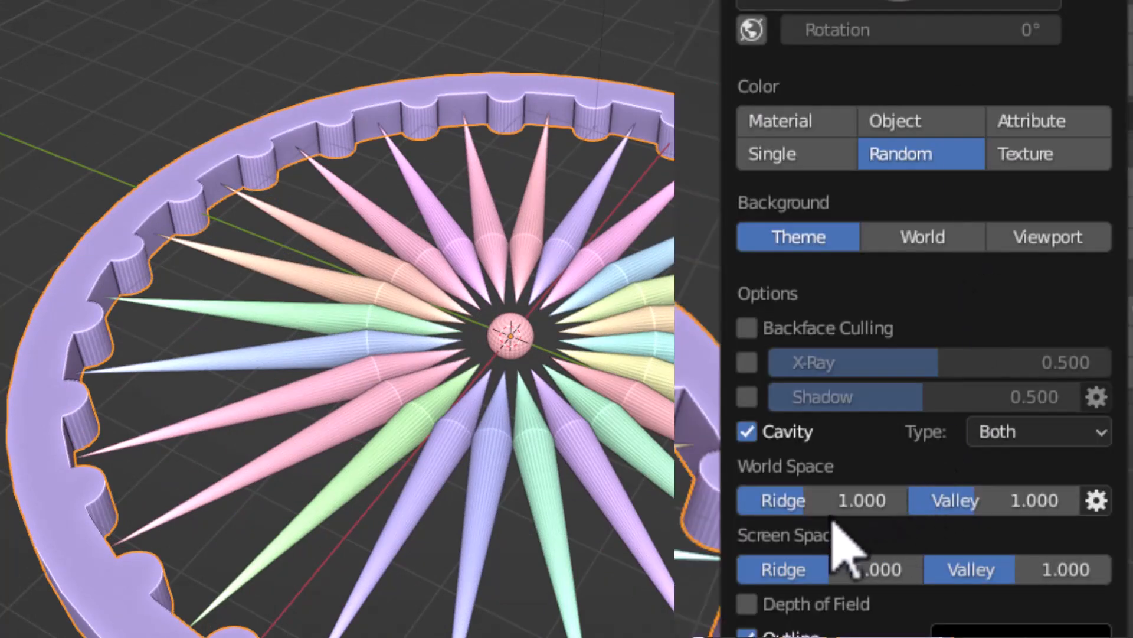
{"action": "mouse_move", "coordinate": [814, 500]}
{"action": "left_mouse_down"}
{"action": "mouse_move", "coordinate": [835, 500]}
{"action": "mouse_move", "coordinate": [764, 500]}
{"action": "mouse_move", "coordinate": [861, 500]}
{"action": "left_mouse_up"}
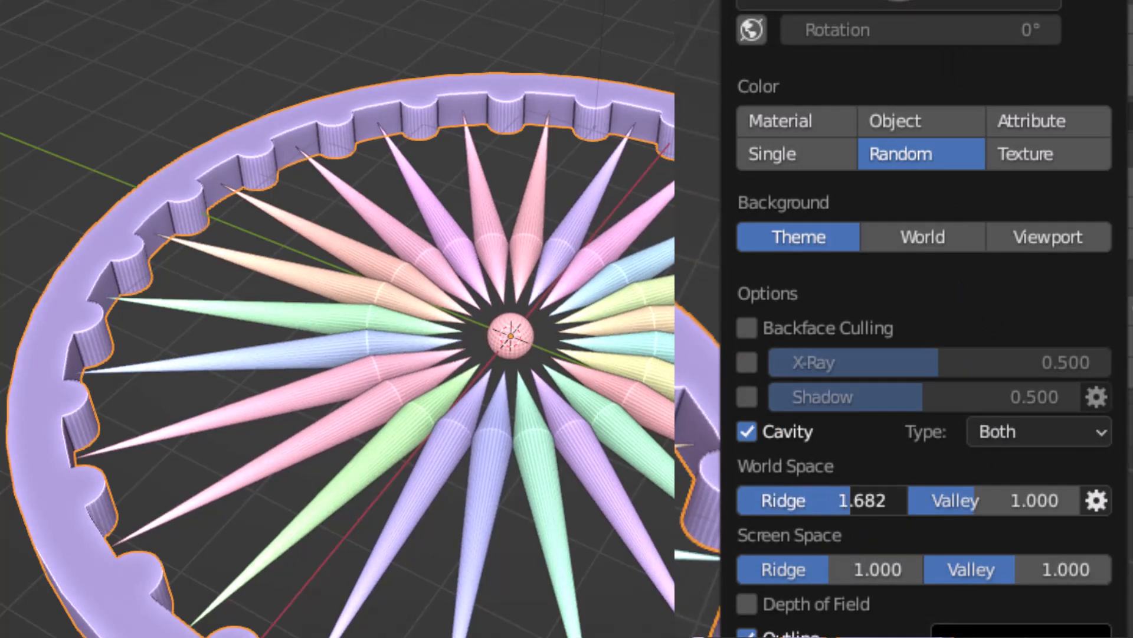
{"action": "mouse_move", "coordinate": [957, 501]}
{"action": "left_mouse_down"}
{"action": "mouse_move", "coordinate": [1005, 501]}
{"action": "mouse_move", "coordinate": [976, 502]}
{"action": "left_mouse_up"}
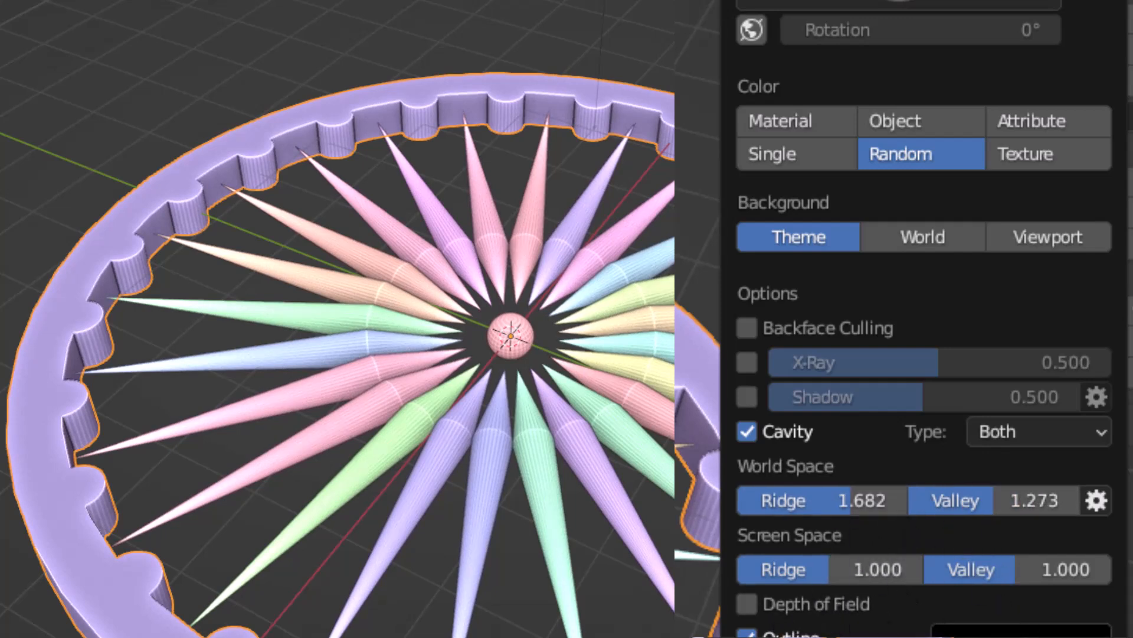
{"action": "scroll", "coordinate": [798, 631], "scroll_direction": "down", "scroll_amount": 3}
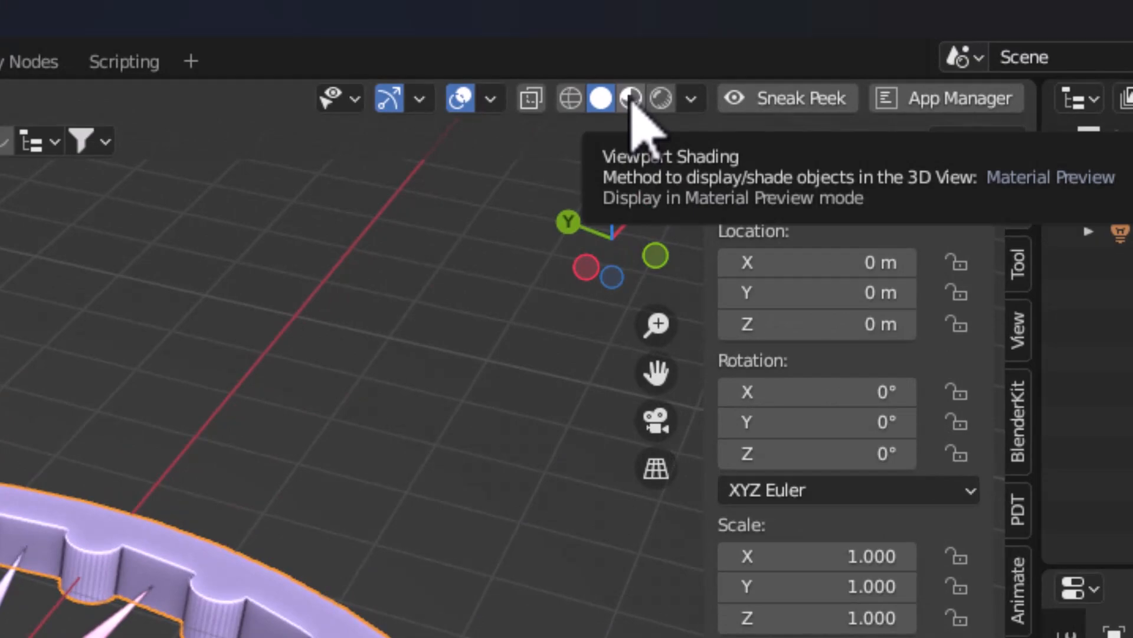
Step: Show the wheel in Material Preview, change the viewport shading to Rendered, and select the light above the wheel
{"action": "left_click", "coordinate": [632, 97]}
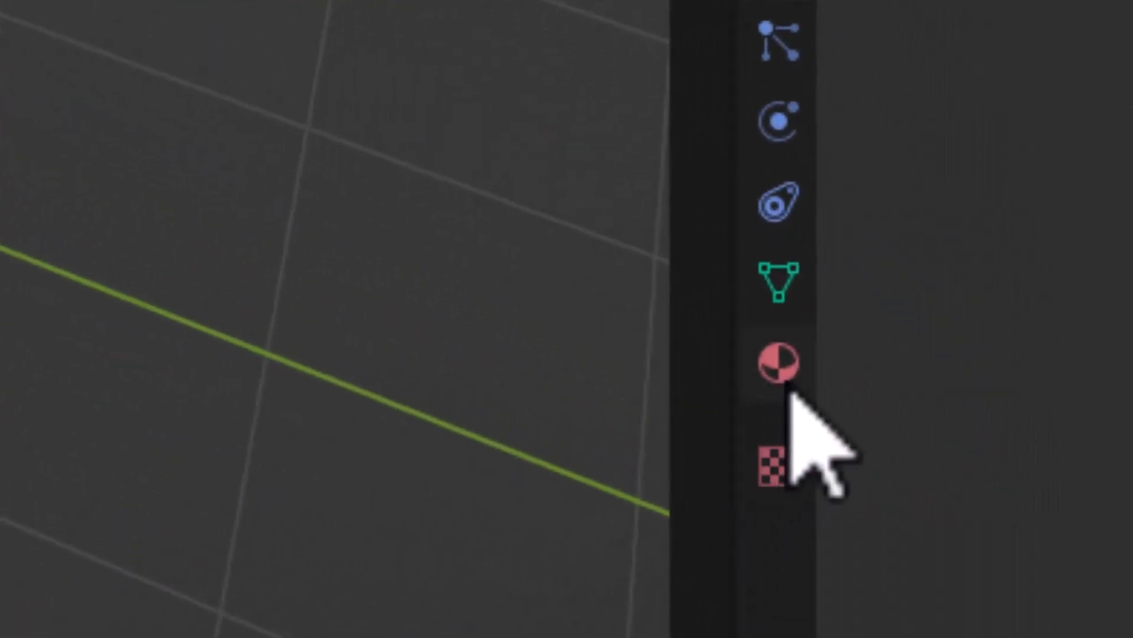
{"action": "left_click", "coordinate": [788, 383]}
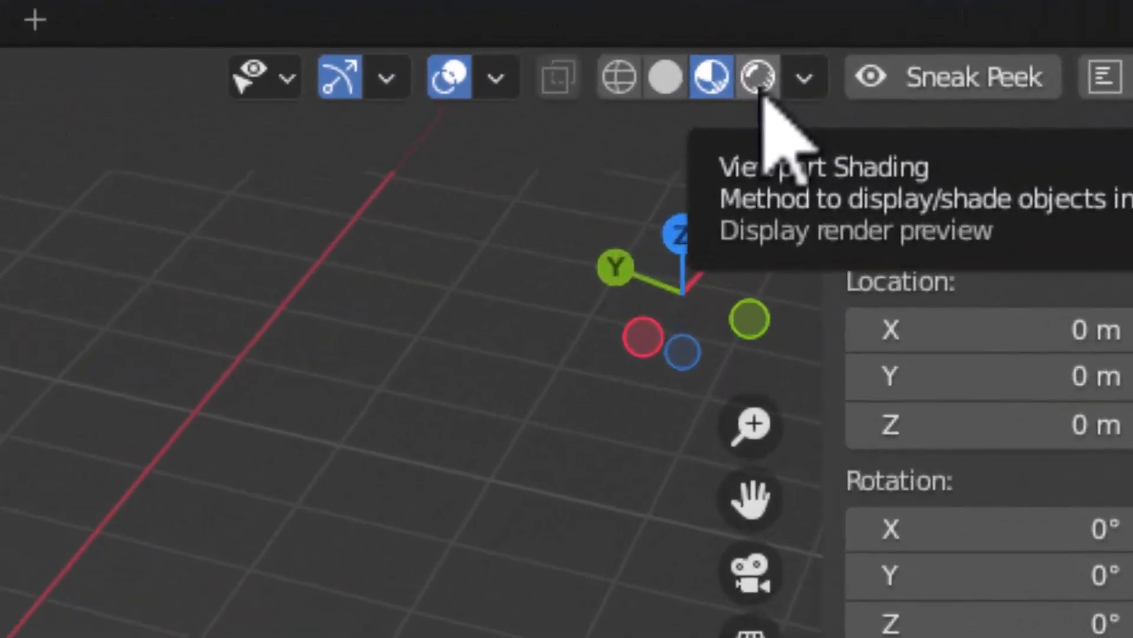
{"action": "left_click", "coordinate": [758, 77]}
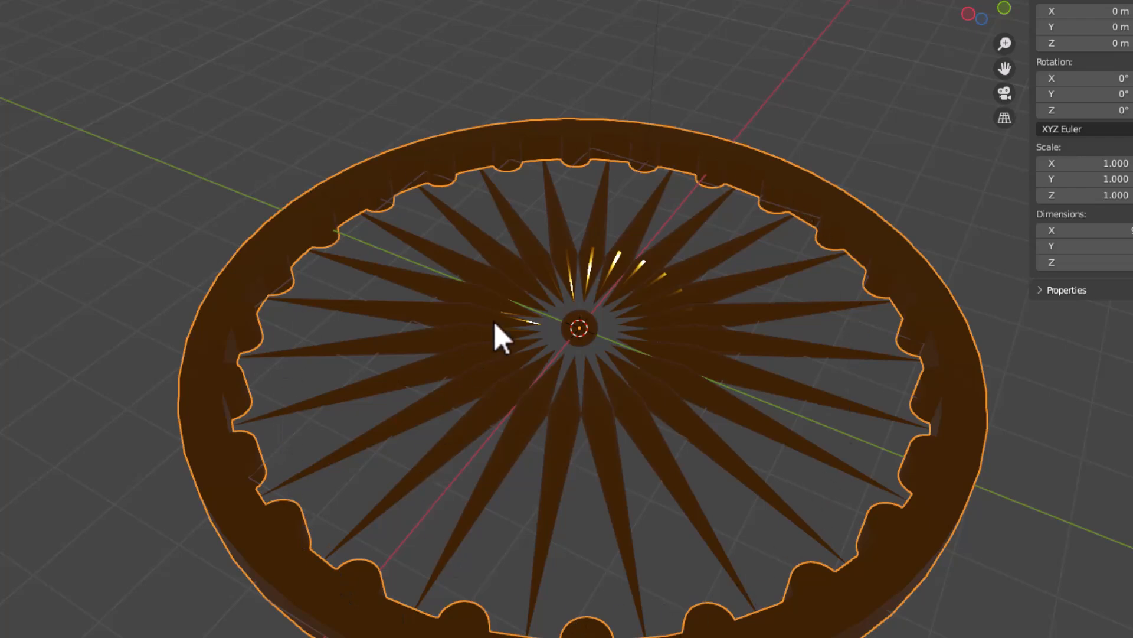
{"action": "scroll", "coordinate": [494, 322], "scroll_direction": "down", "scroll_amount": 4}
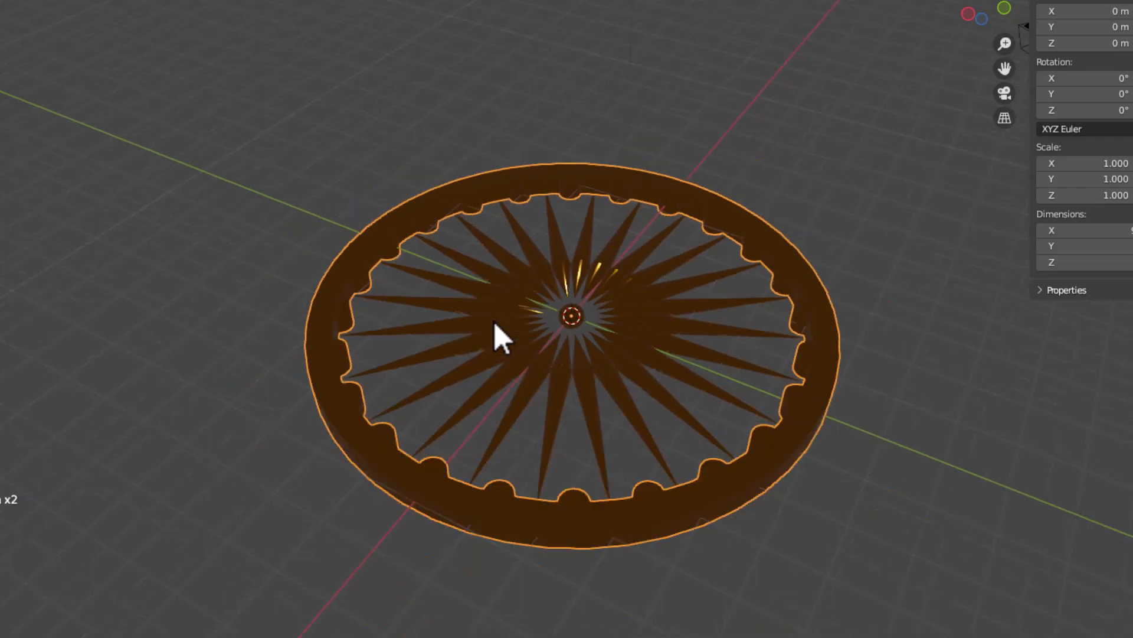
{"action": "left_click", "coordinate": [610, 46]}
{"action": "scroll", "coordinate": [643, 230], "scroll_direction": "up", "scroll_amount": 3}
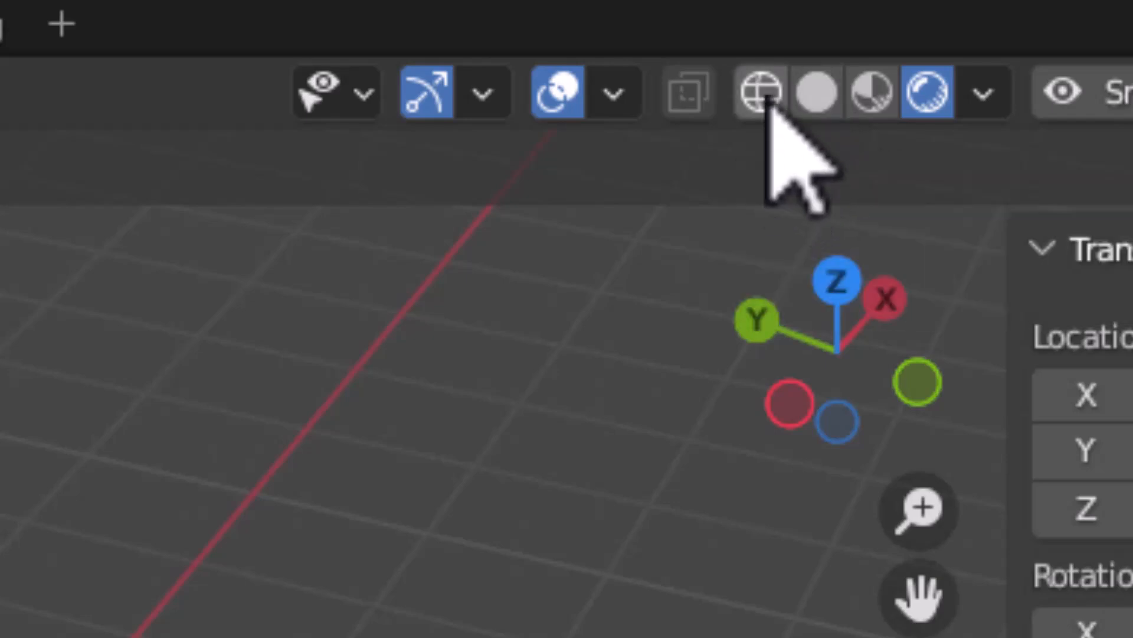
Step: Cycle the viewport shading through Wireframe, Solid and Material Preview, ending in Rendered
{"action": "left_click", "coordinate": [766, 97]}
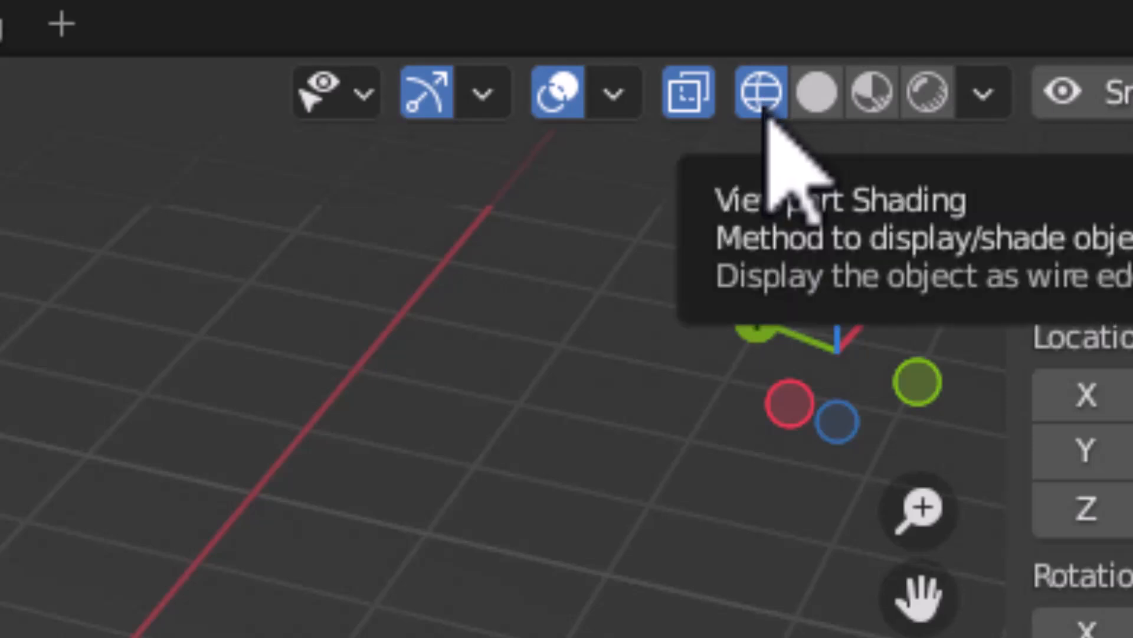
{"action": "left_click", "coordinate": [822, 104]}
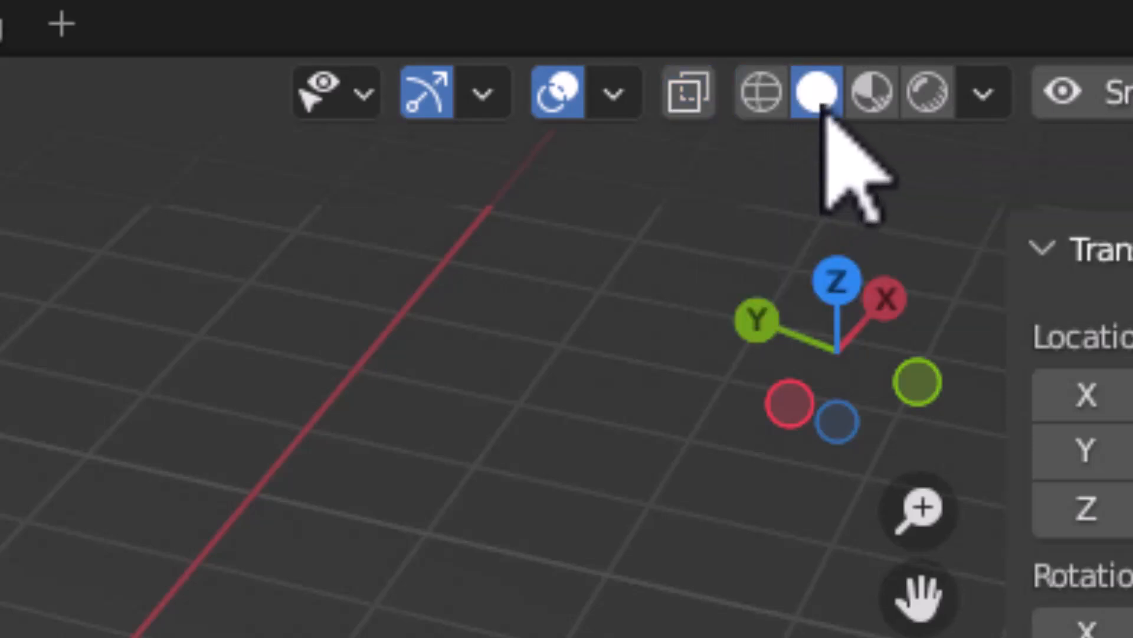
{"action": "left_click", "coordinate": [882, 100]}
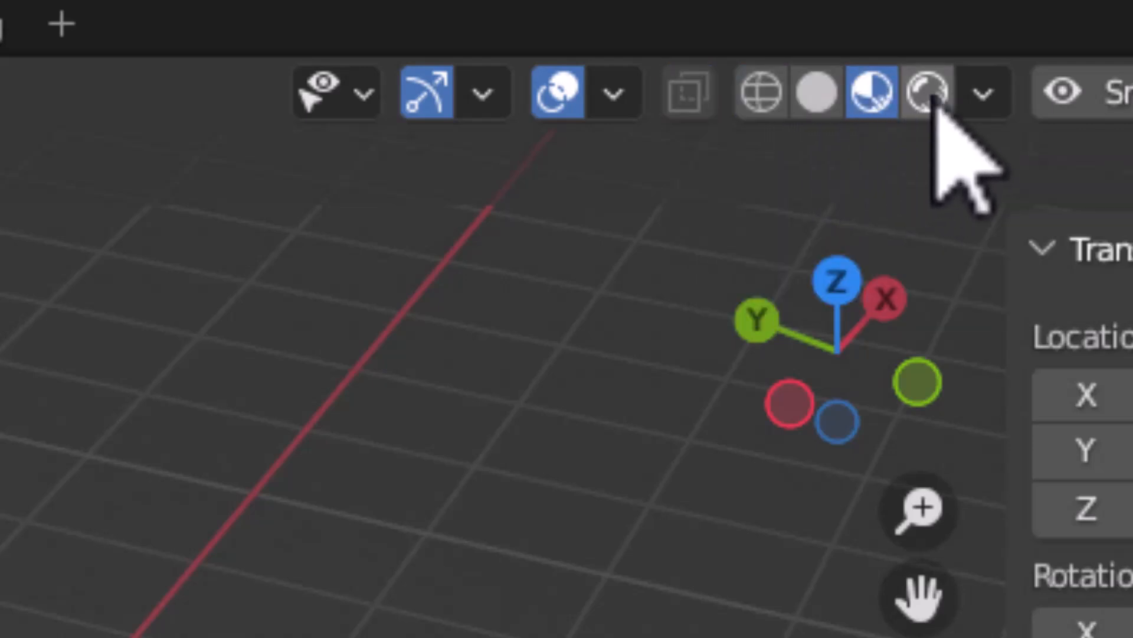
{"action": "left_click", "coordinate": [937, 92]}
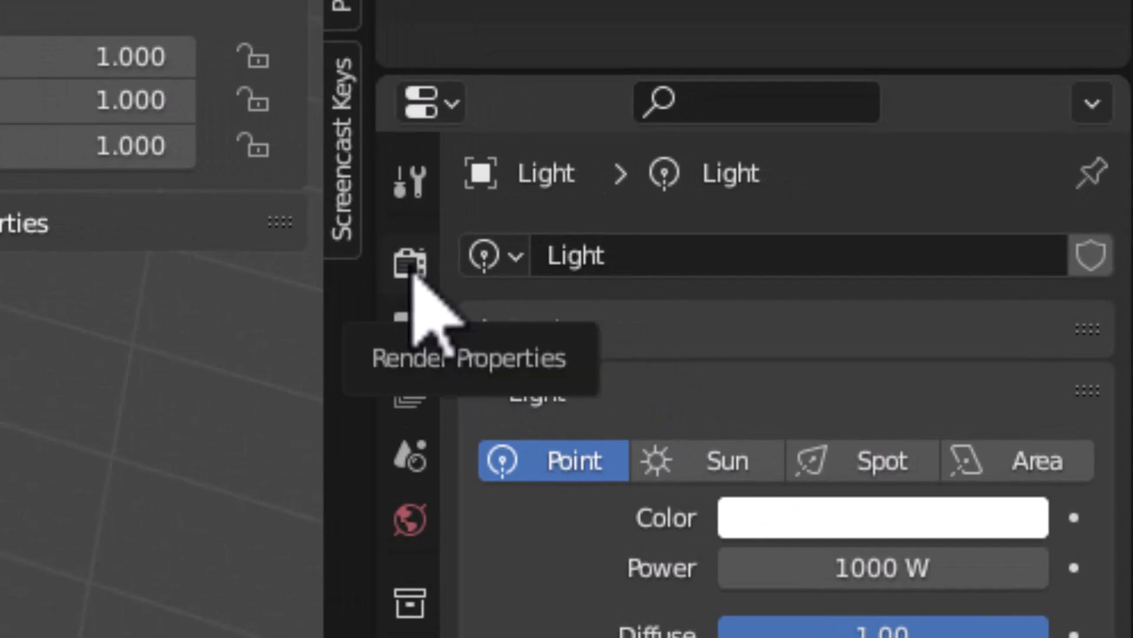
Step: Try Workbench as the scene's render engine and set the engine to Cycles
{"action": "left_click", "coordinate": [413, 273]}
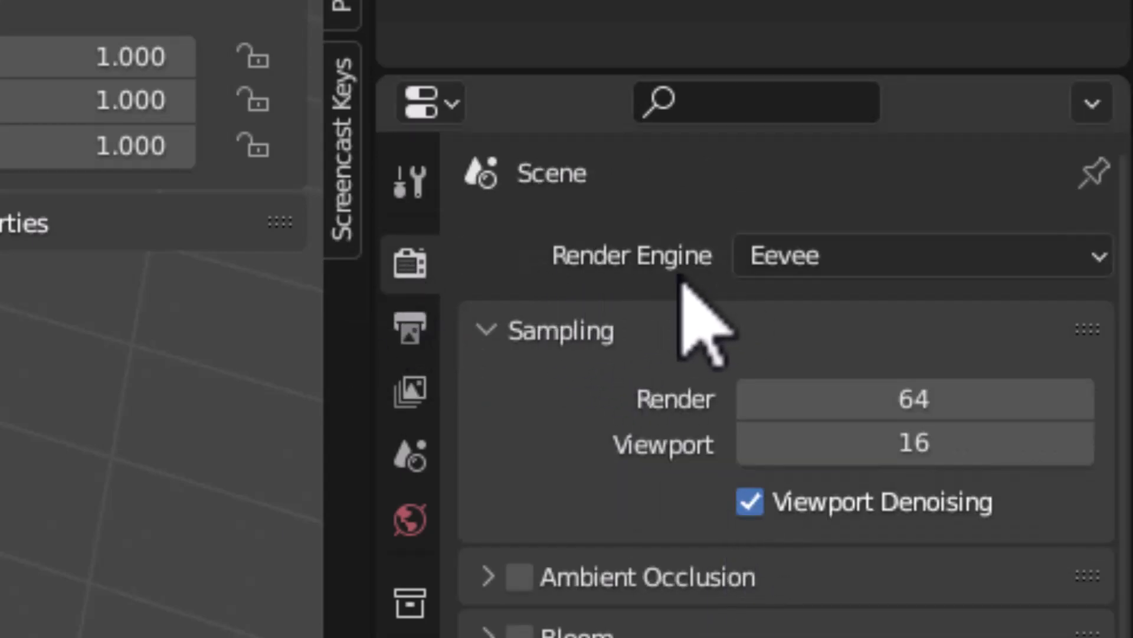
{"action": "left_click", "coordinate": [890, 247]}
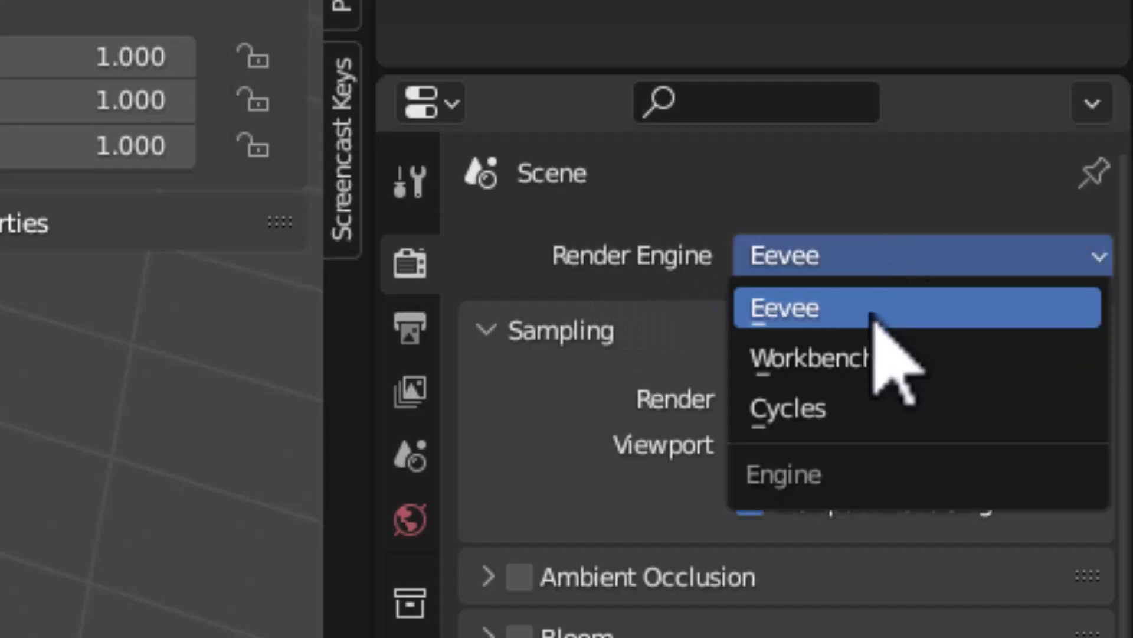
{"action": "left_click", "coordinate": [868, 356]}
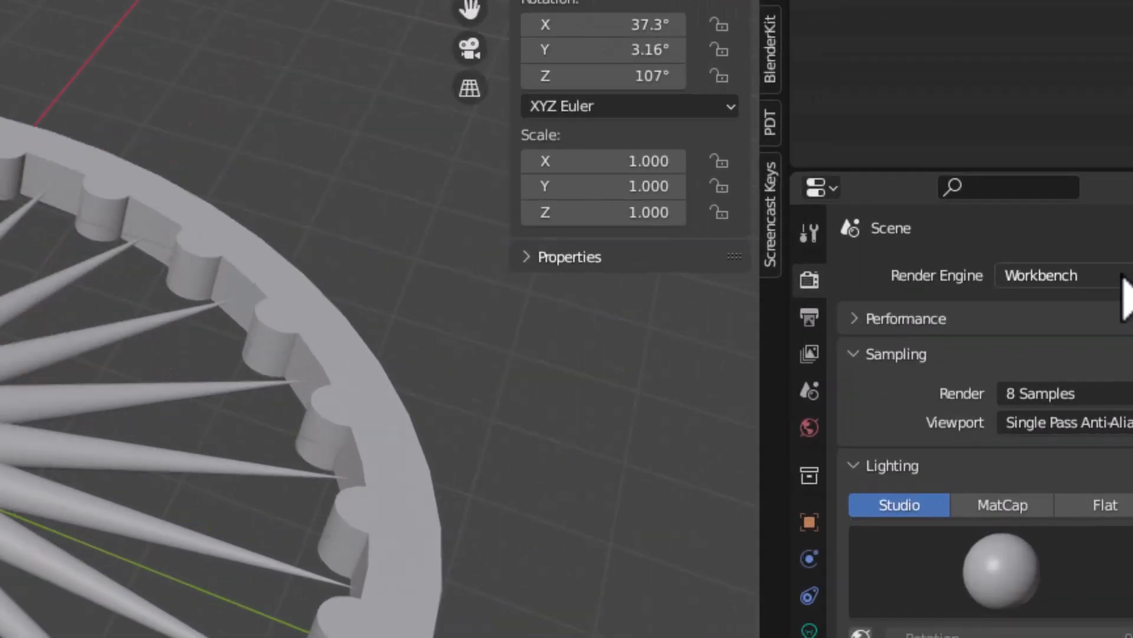
{"action": "left_click", "coordinate": [1125, 318]}
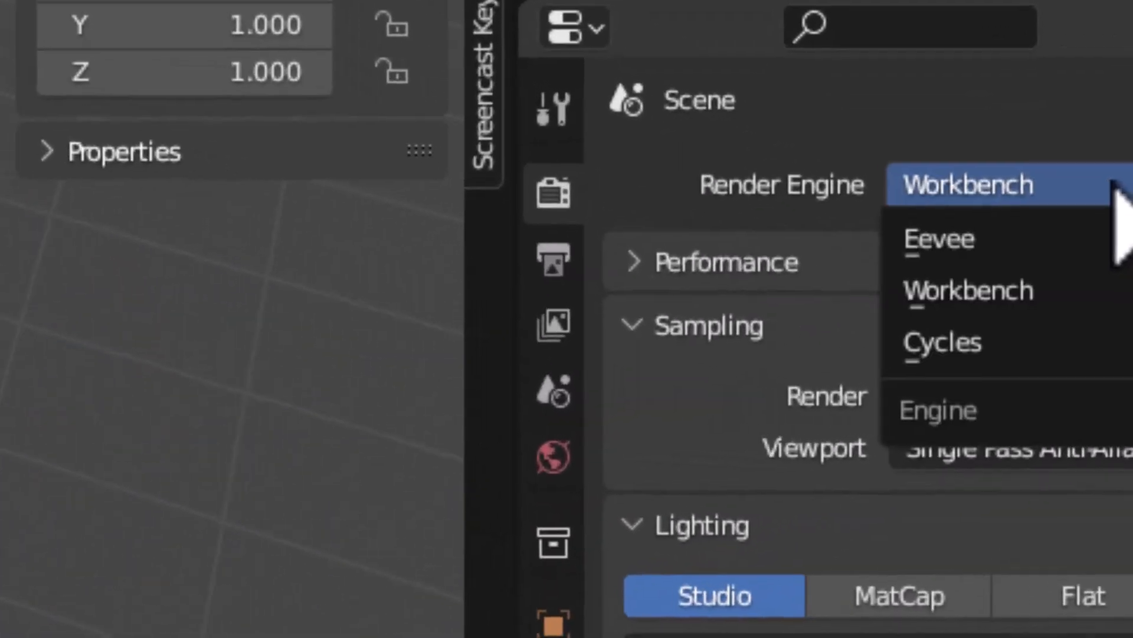
{"action": "left_click", "coordinate": [1021, 348]}
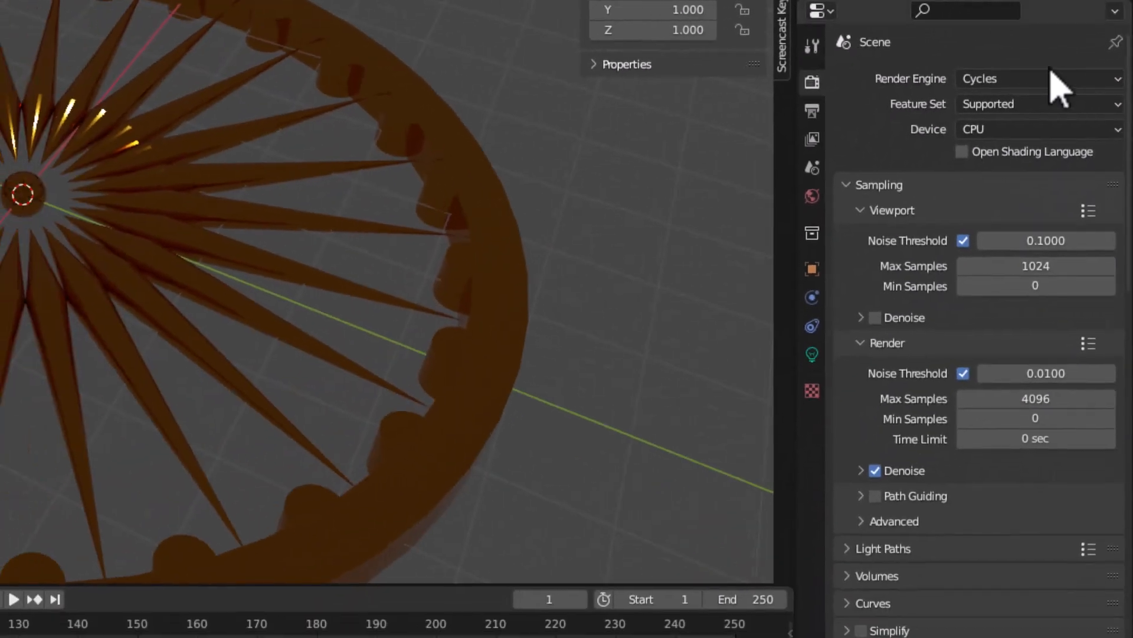
Step: Switch the render engine to Eevee for comparison and return it to Cycles
{"action": "left_click", "coordinate": [1019, 78]}
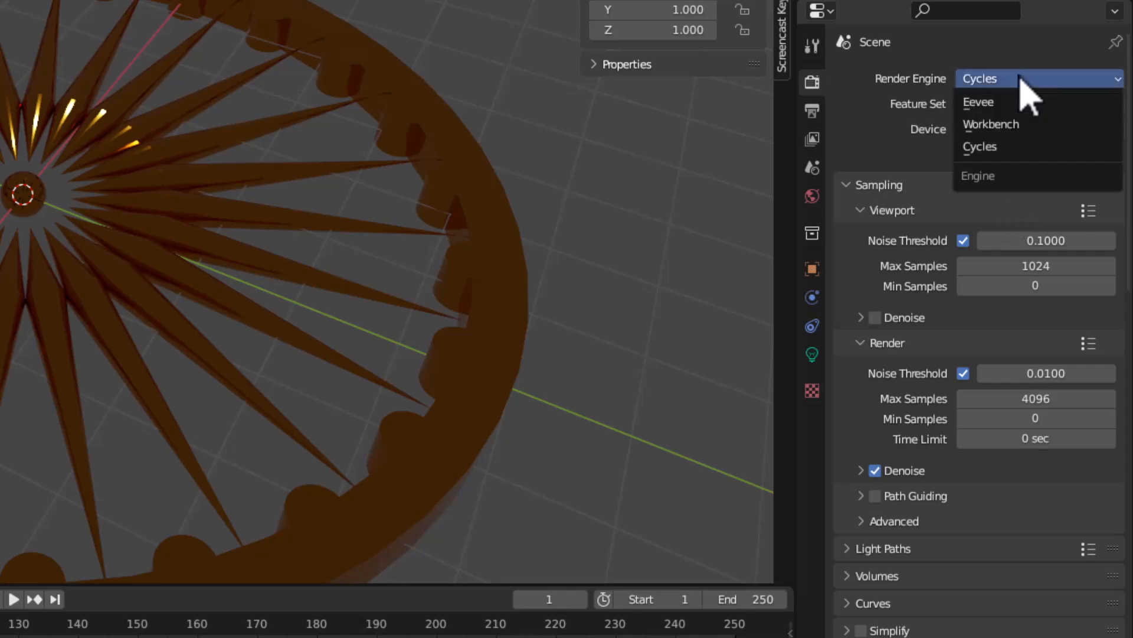
{"action": "left_click", "coordinate": [1020, 103]}
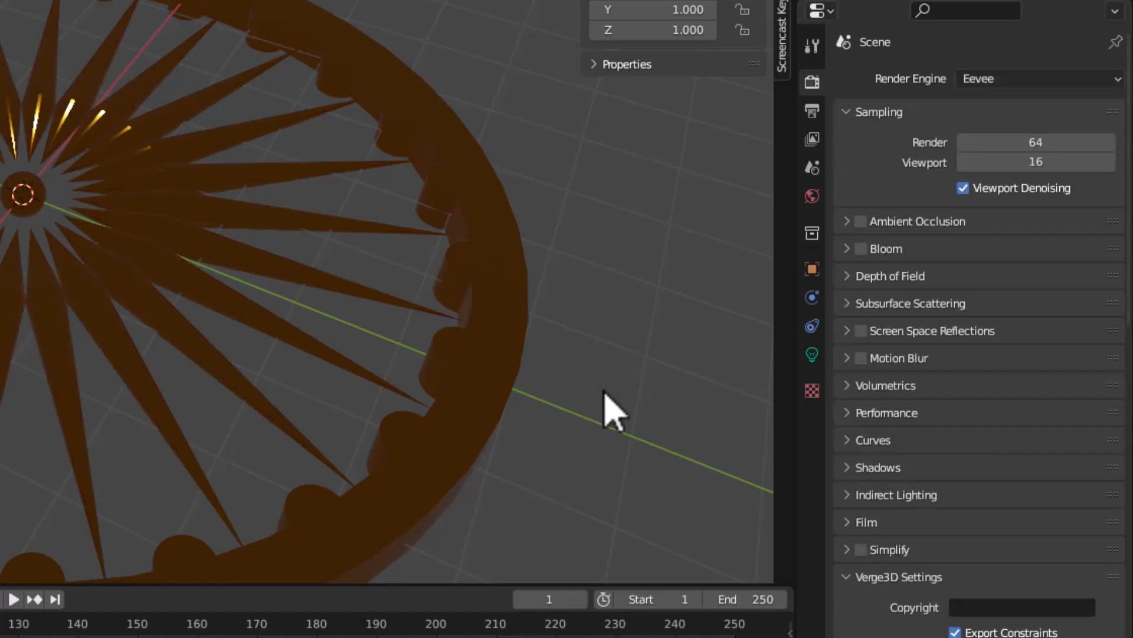
{"action": "left_click", "coordinate": [1007, 82]}
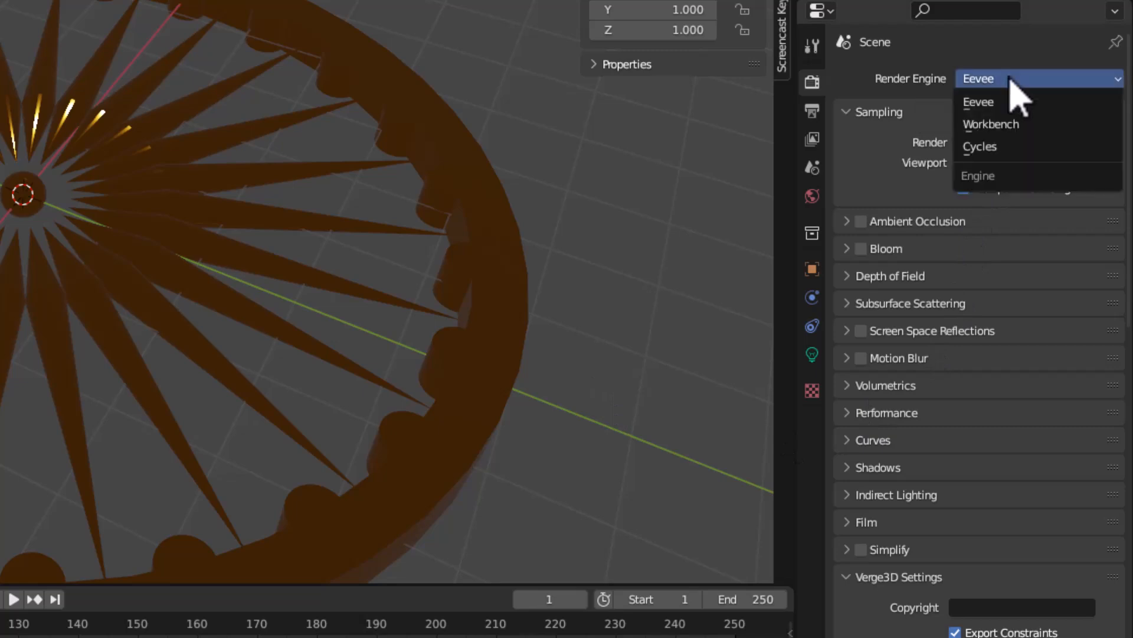
{"action": "left_click", "coordinate": [1004, 148]}
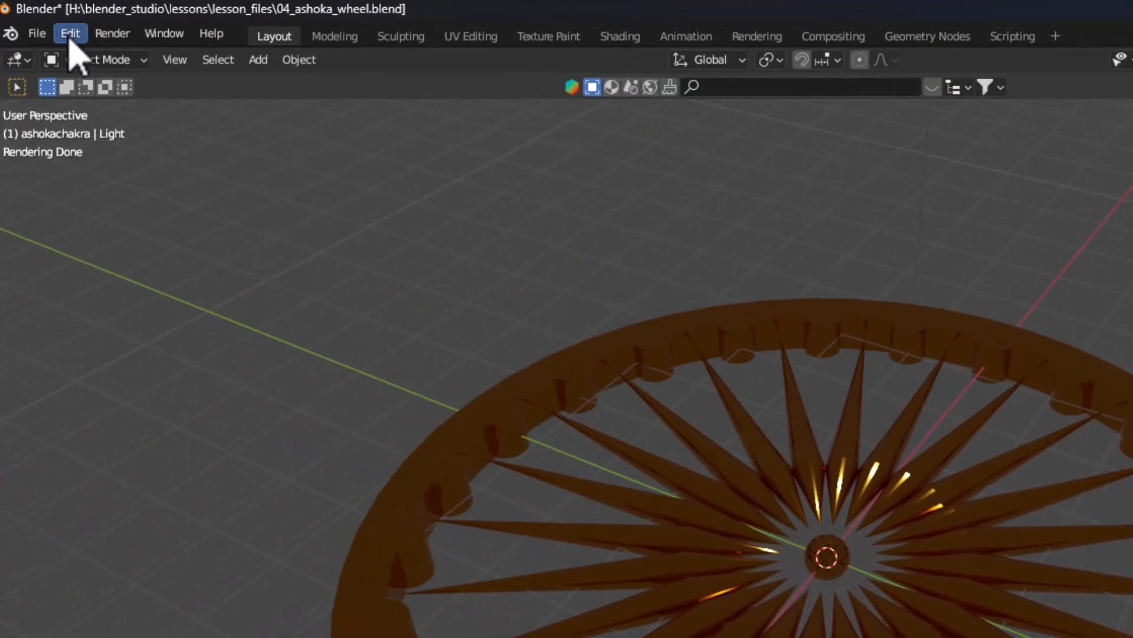
Step: Open the Cycles render device settings in the System preferences
{"action": "left_click", "coordinate": [78, 36]}
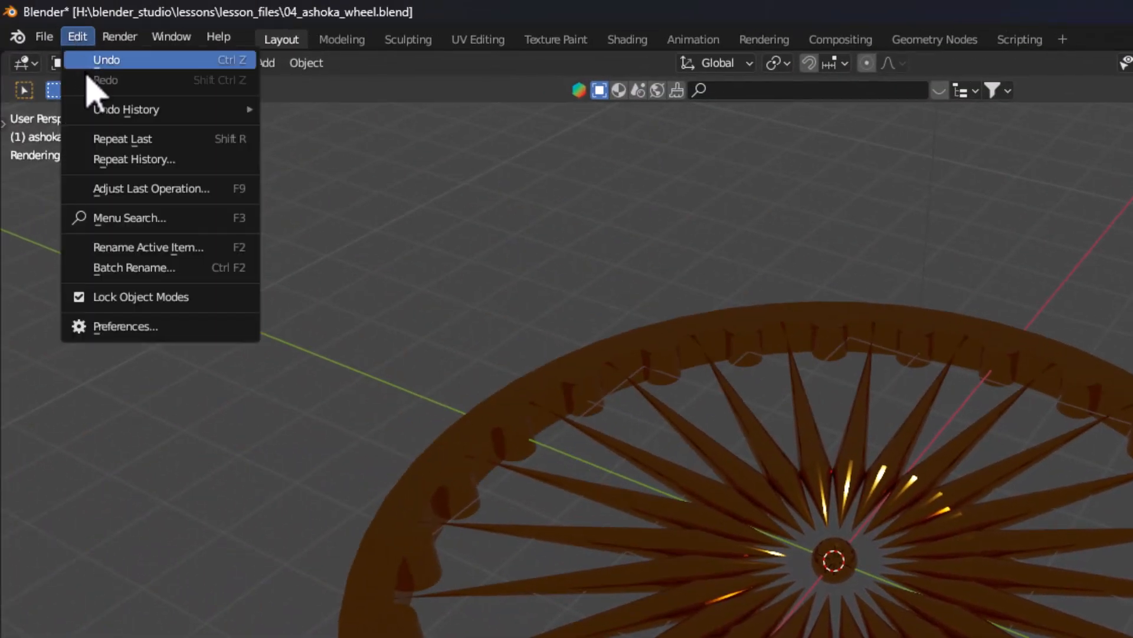
{"action": "left_click", "coordinate": [122, 327]}
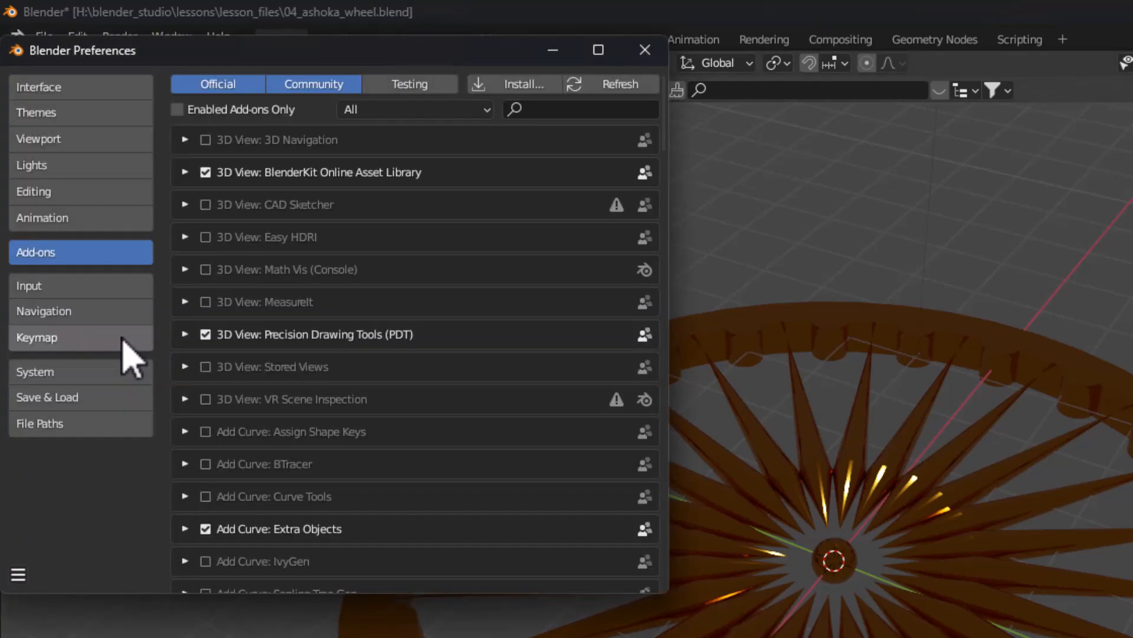
{"action": "left_click", "coordinate": [56, 372]}
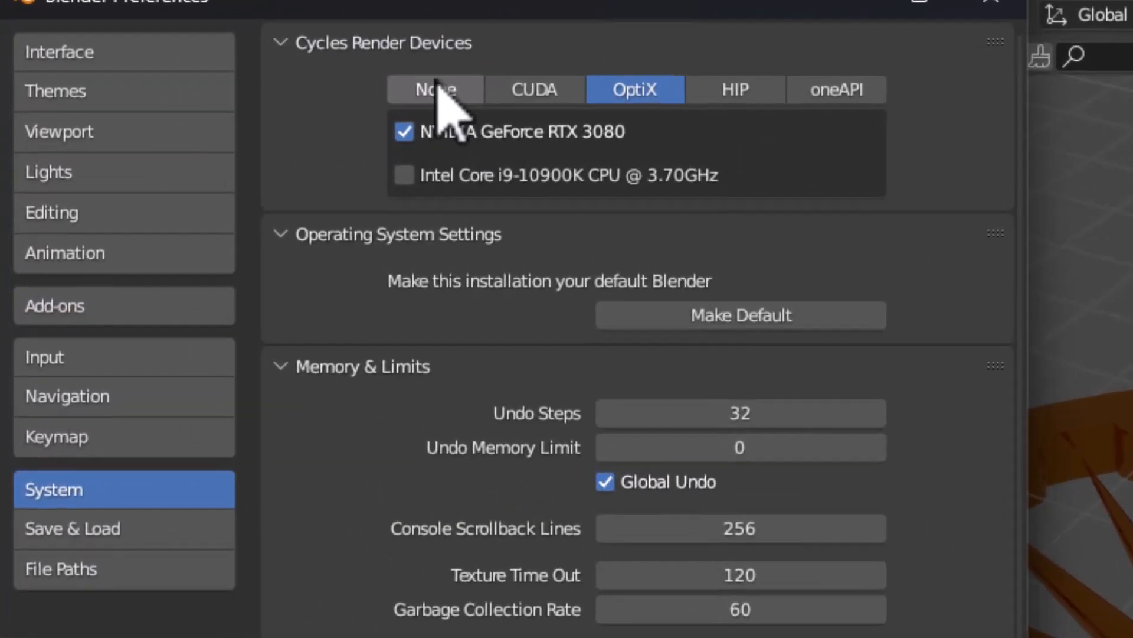
Step: Try None, CUDA, OptiX, HIP and oneAPI in turn as the Cycles render device type
{"action": "left_click", "coordinate": [340, 105]}
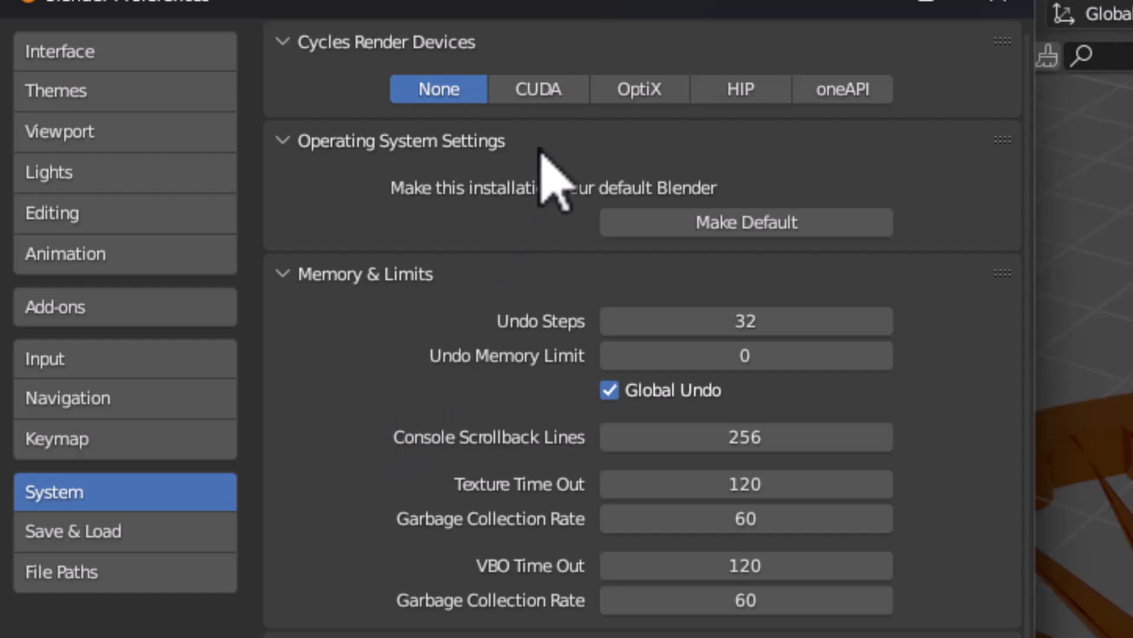
{"action": "left_click", "coordinate": [552, 87]}
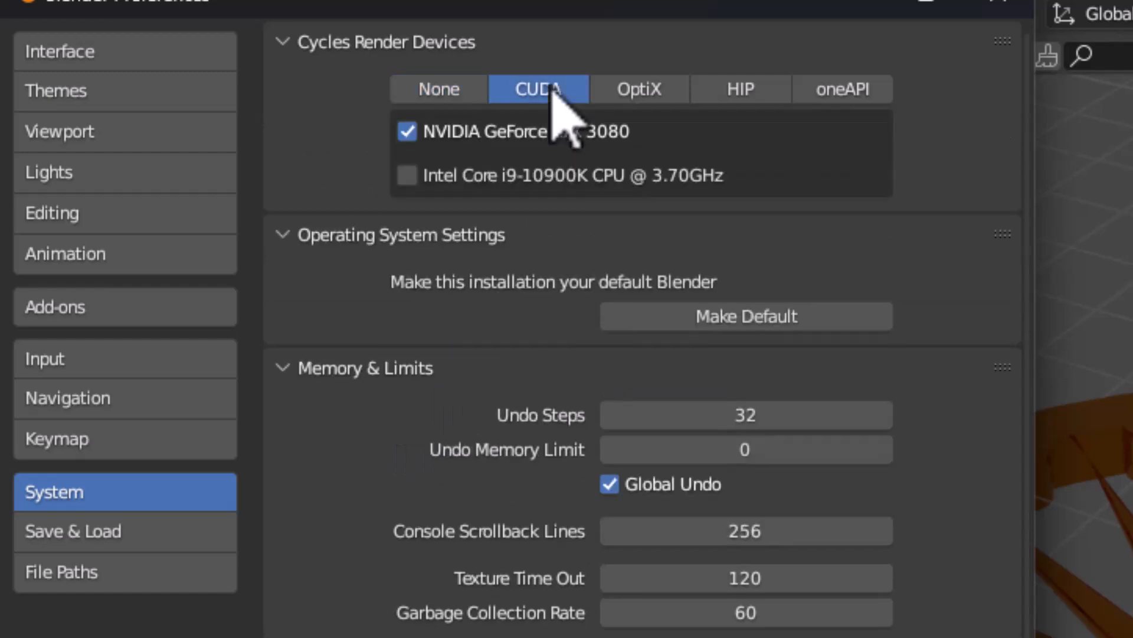
{"action": "left_click", "coordinate": [637, 94]}
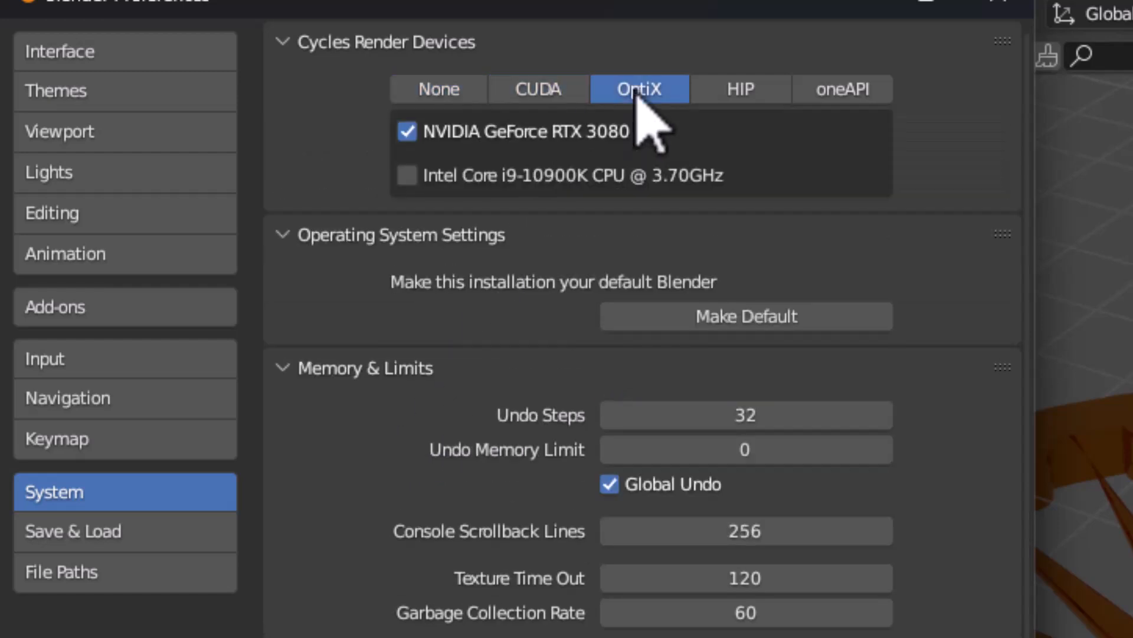
{"action": "left_click", "coordinate": [759, 111]}
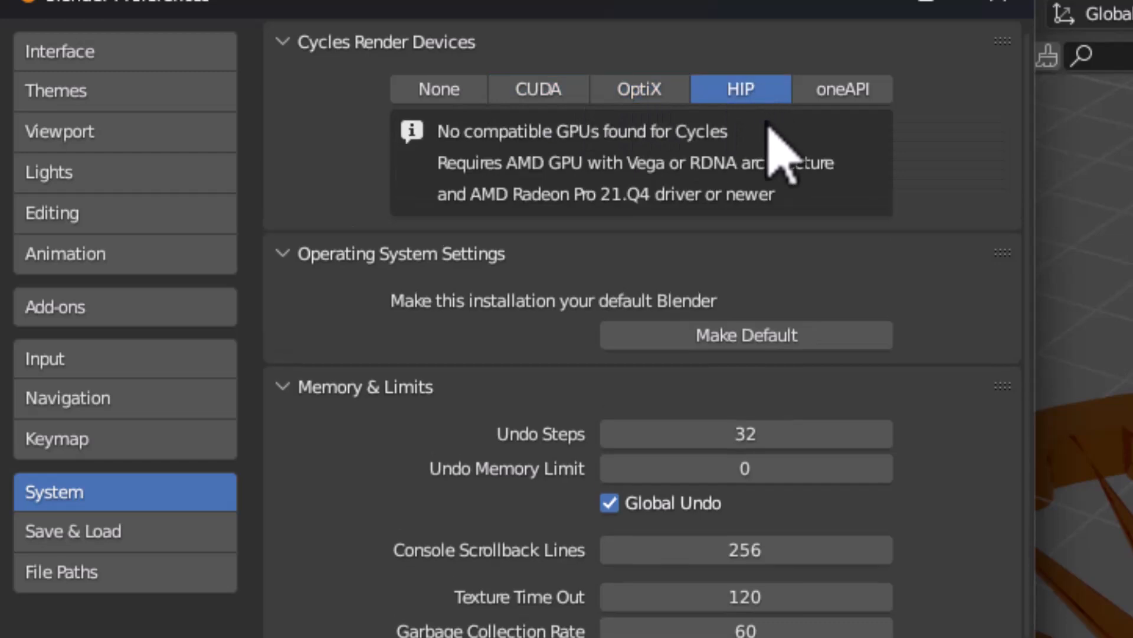
{"action": "left_click", "coordinate": [825, 96]}
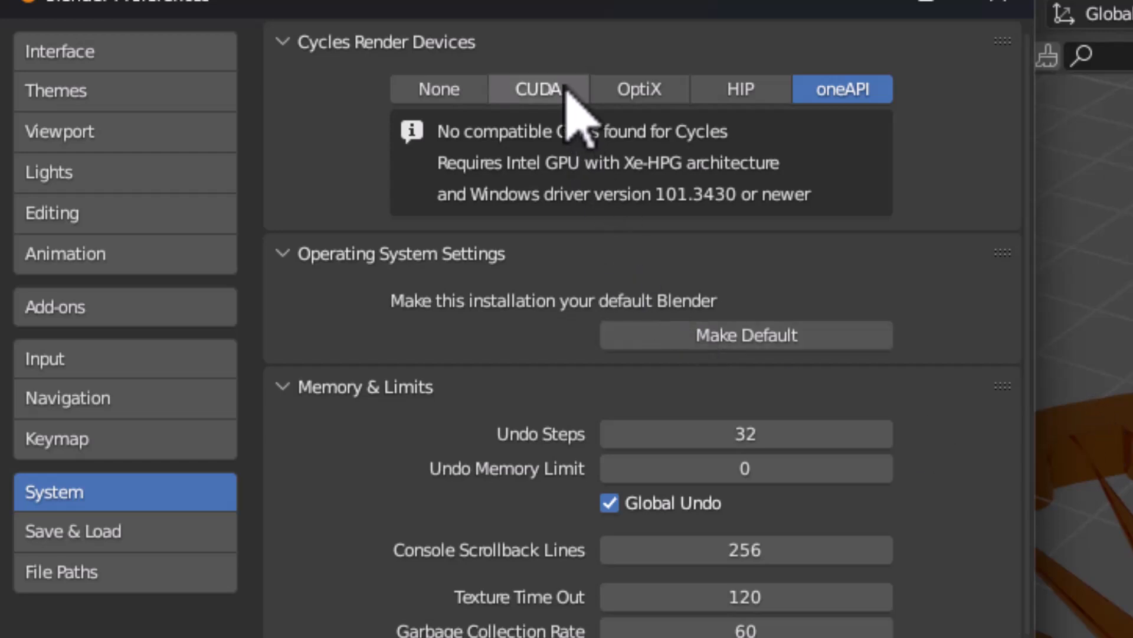
Step: Alternate between CUDA and OptiX, leave the Cycles render device type on OptiX, and close the preferences
{"action": "left_click", "coordinate": [543, 88]}
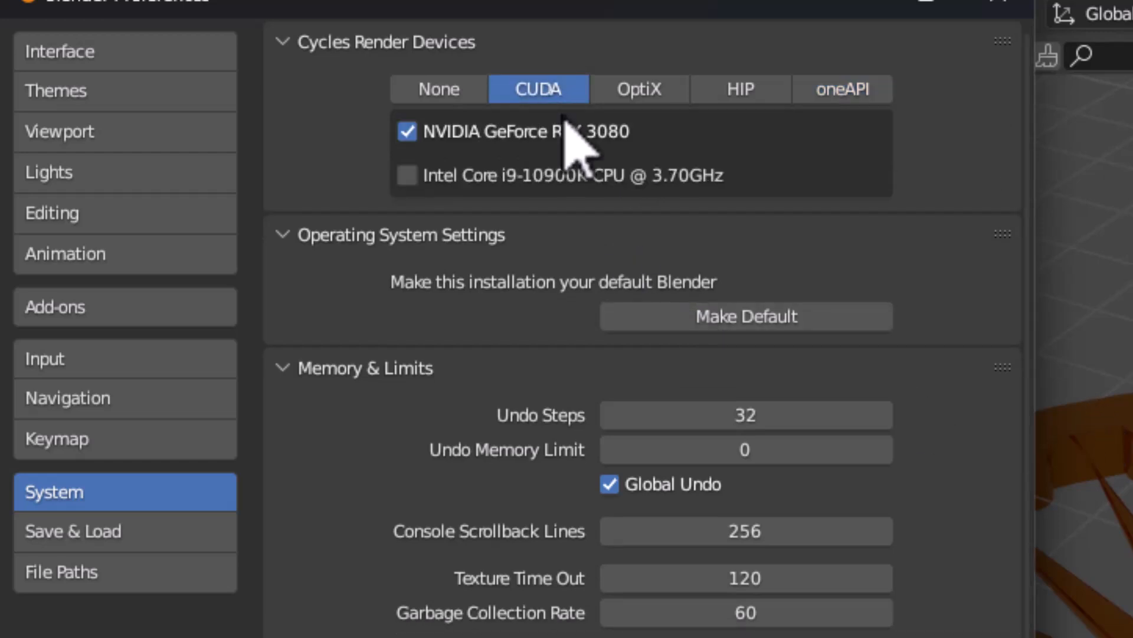
{"action": "left_click", "coordinate": [645, 93]}
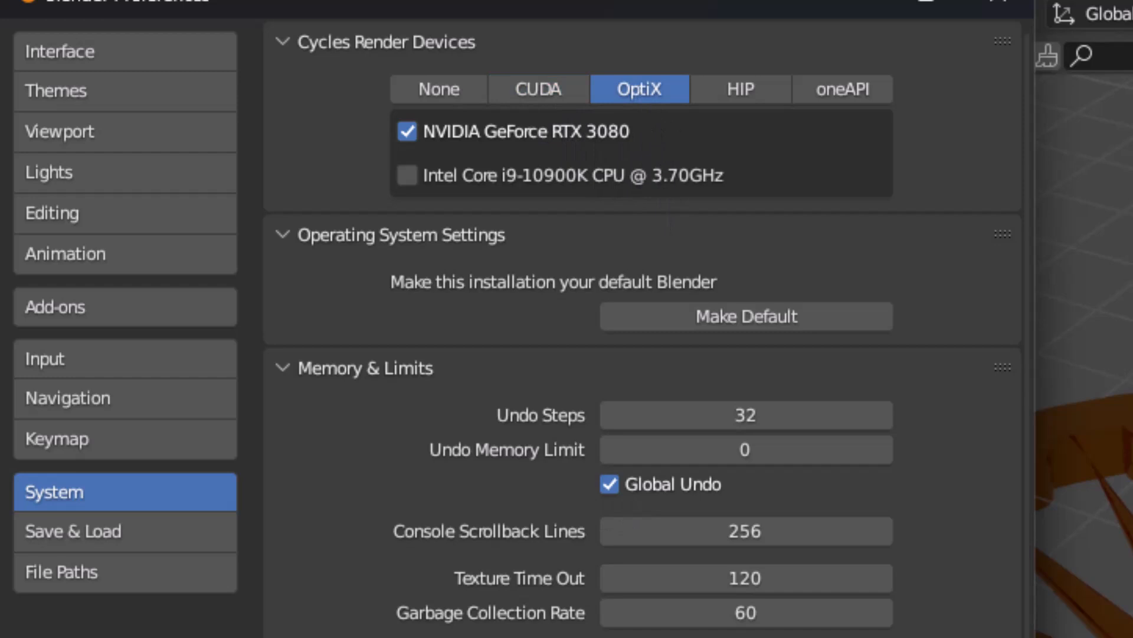
{"action": "left_click", "coordinate": [546, 87]}
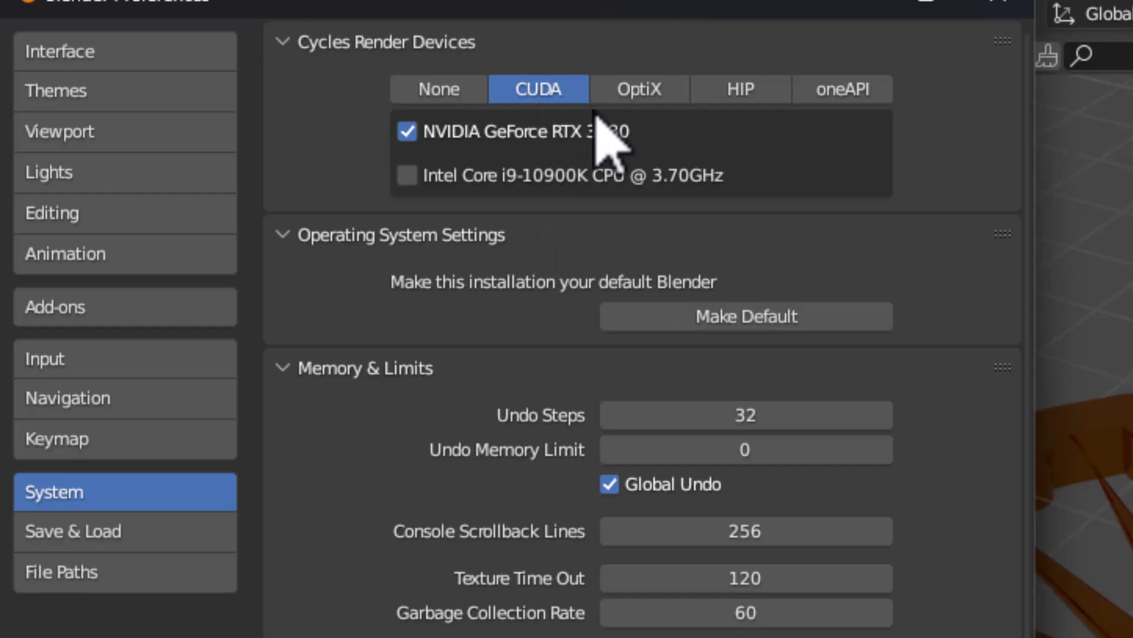
{"action": "left_click", "coordinate": [647, 98]}
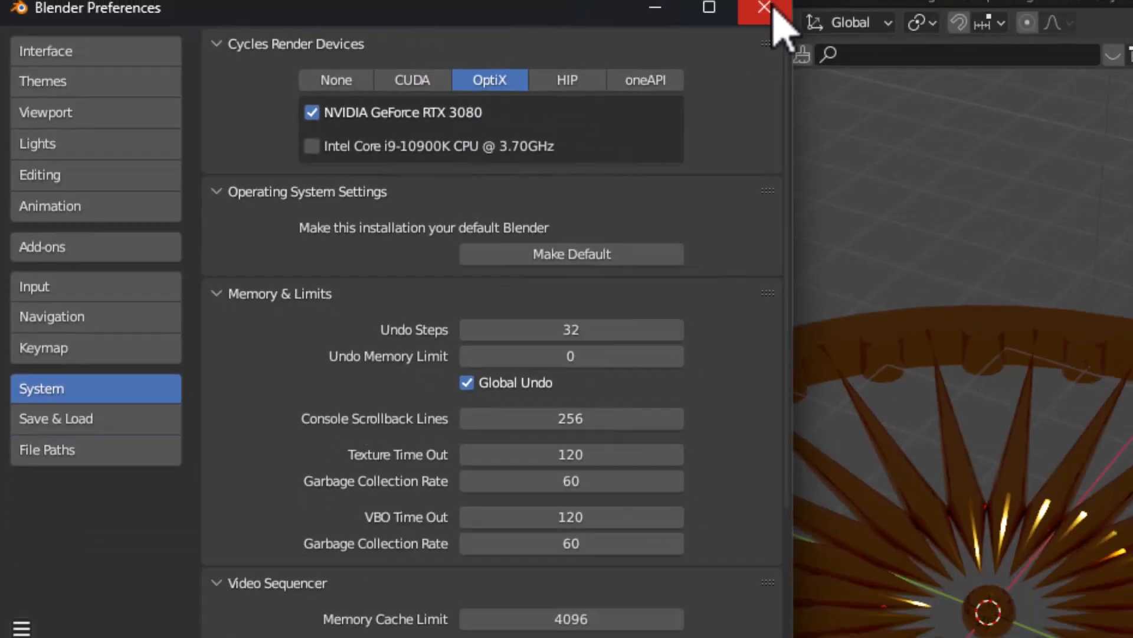
{"action": "left_click", "coordinate": [767, 12]}
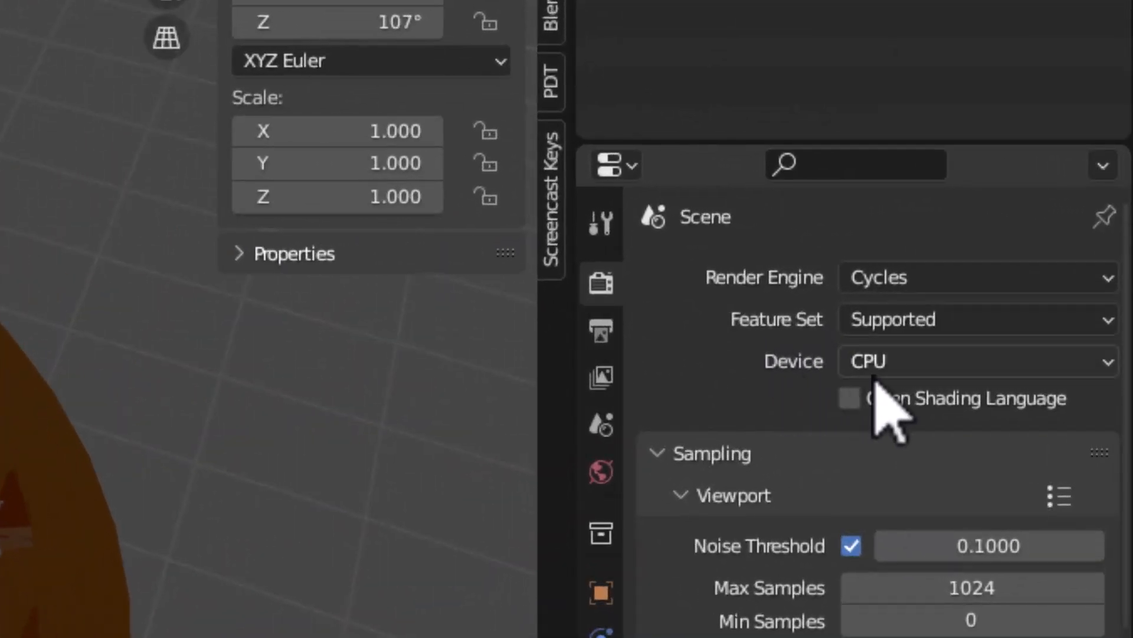
Step: Set the Cycles render device to GPU Compute and keep the feature set on Supported
{"action": "left_click", "coordinate": [903, 363]}
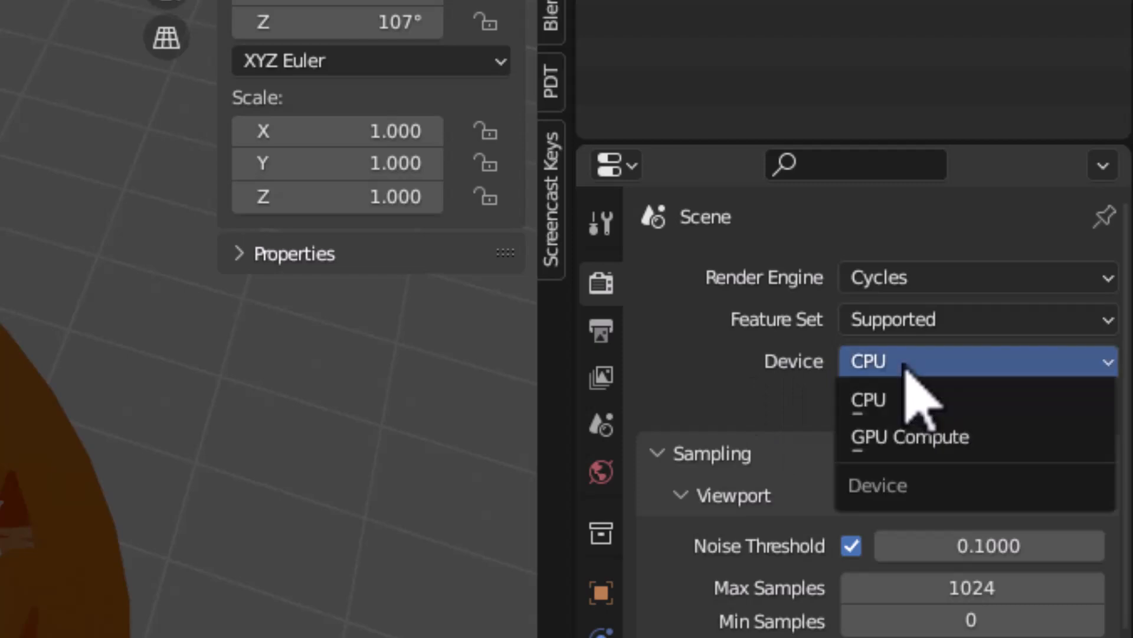
{"action": "left_click", "coordinate": [909, 437]}
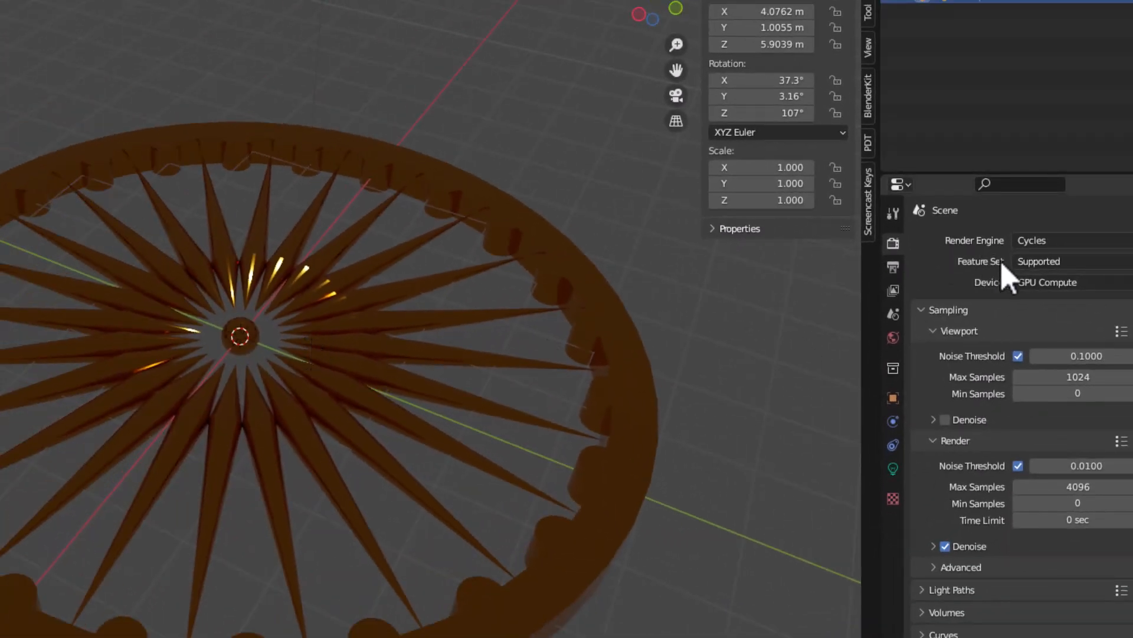
{"action": "left_click", "coordinate": [1047, 261]}
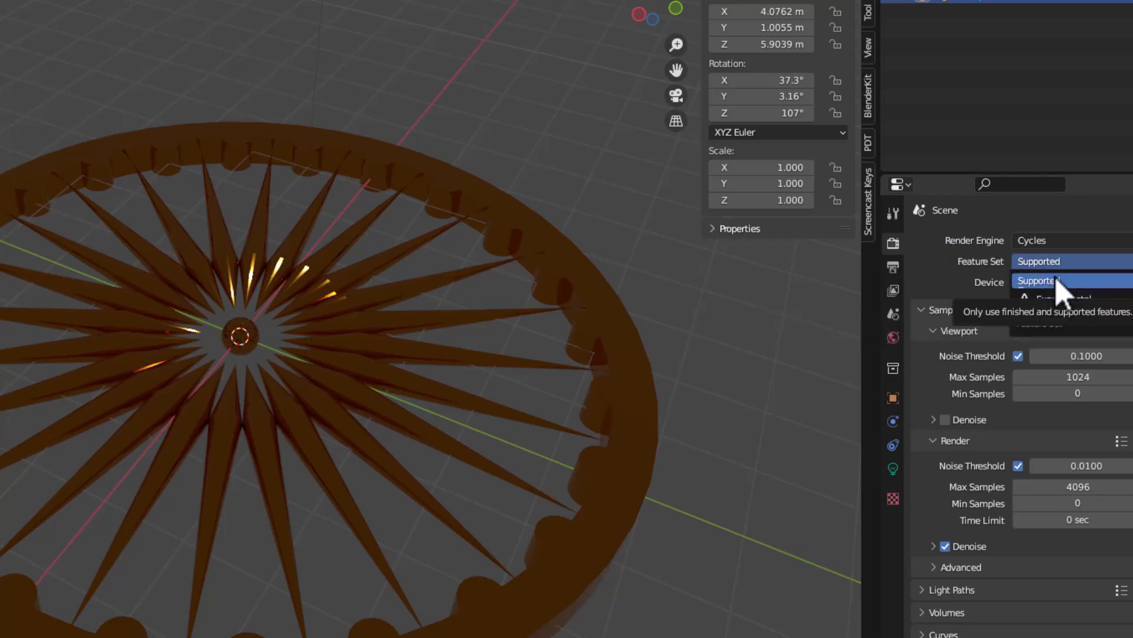
{"action": "left_click", "coordinate": [1056, 281]}
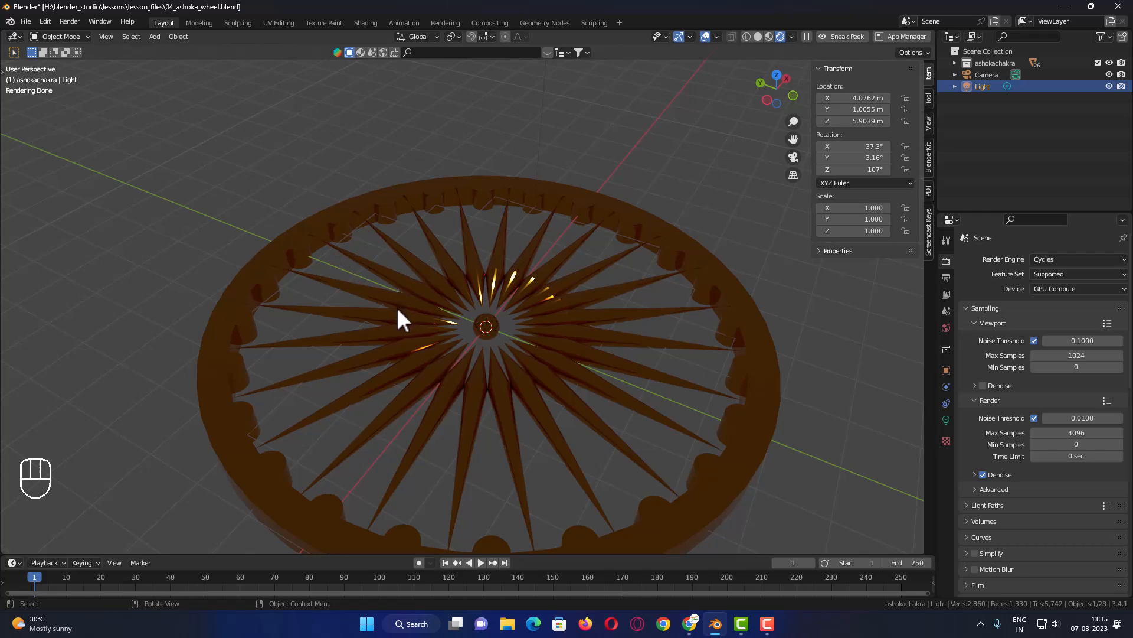
Step: Cycle the viewport shading of the wheel through Wireframe, Solid and Material Preview, ending on Rendered
{"action": "scroll", "coordinate": [397, 311], "scroll_direction": "down", "scroll_amount": 1}
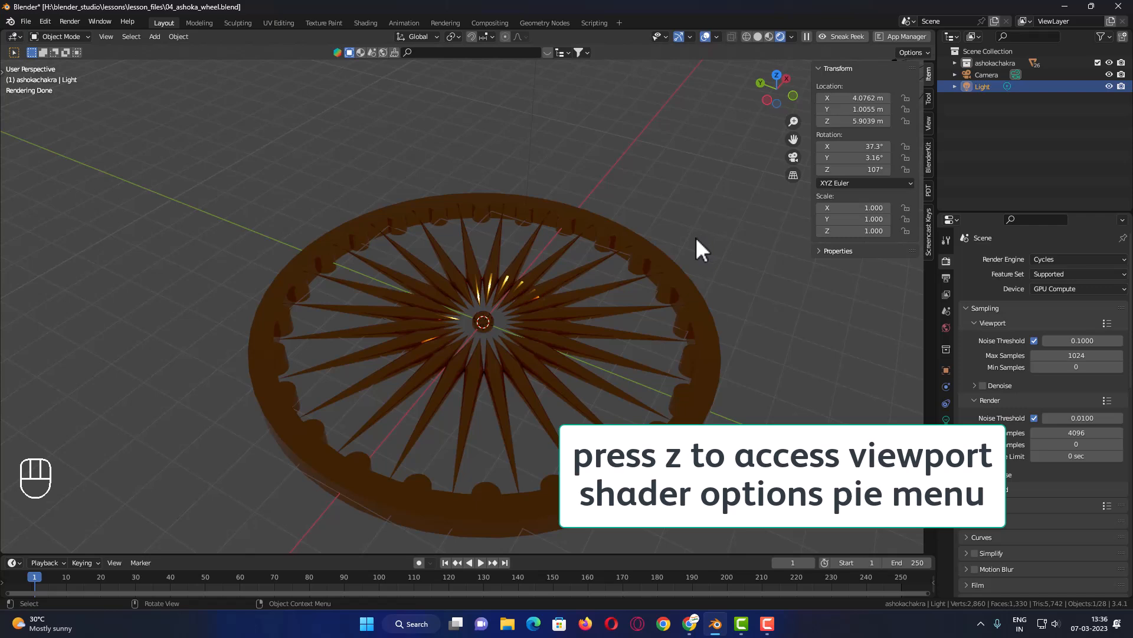
{"action": "key", "text": "z"}
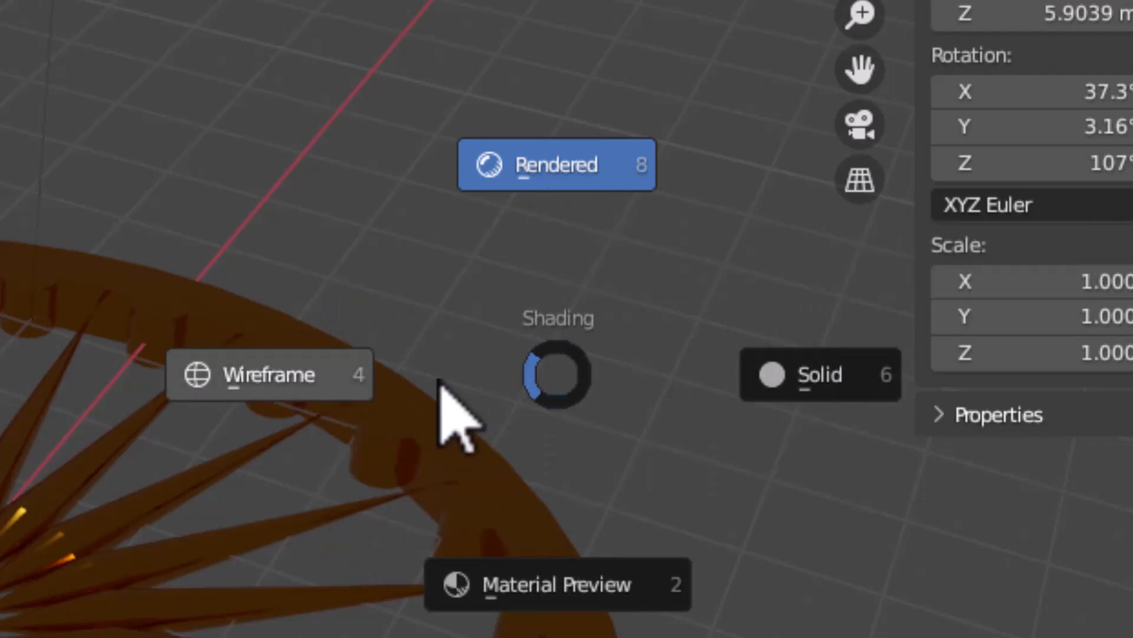
{"action": "left_click", "coordinate": [285, 392]}
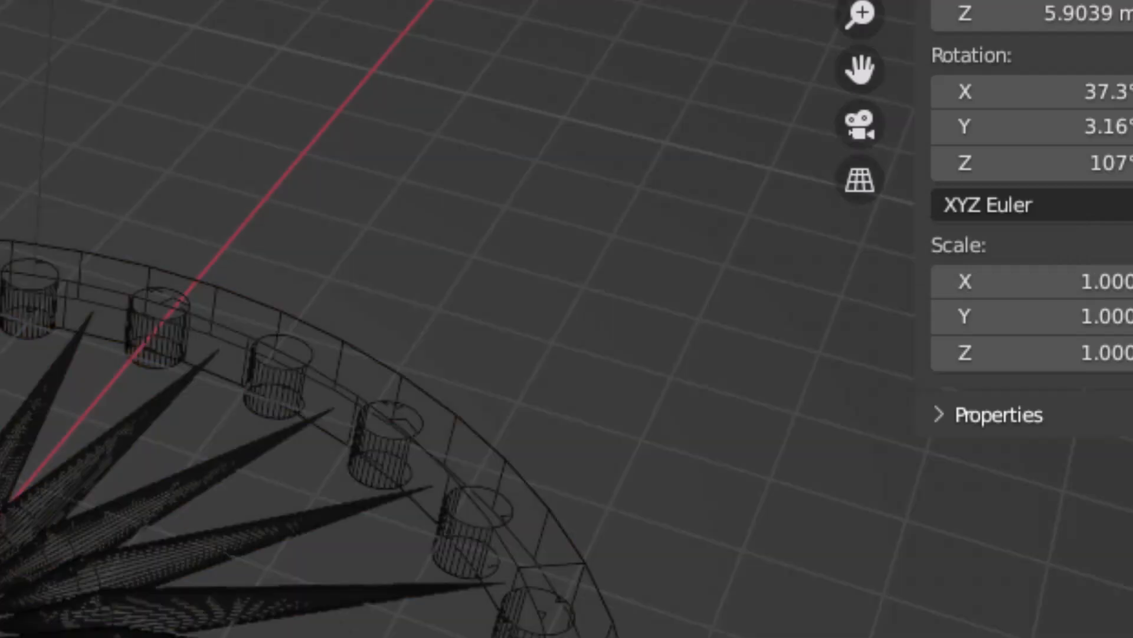
{"action": "key", "text": "z"}
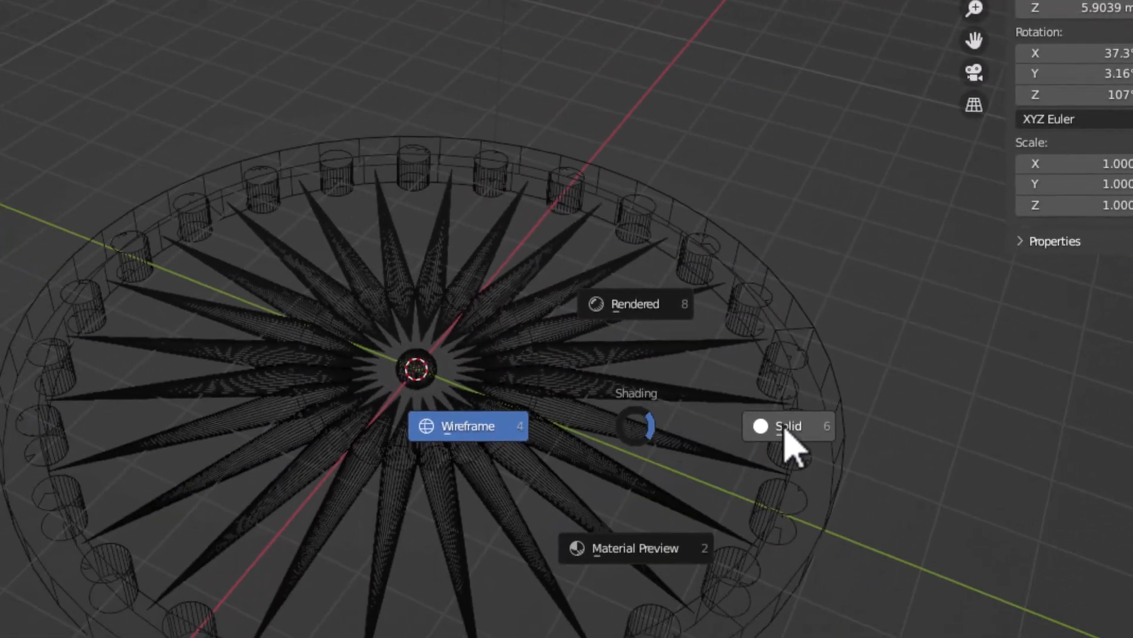
{"action": "left_click", "coordinate": [792, 449]}
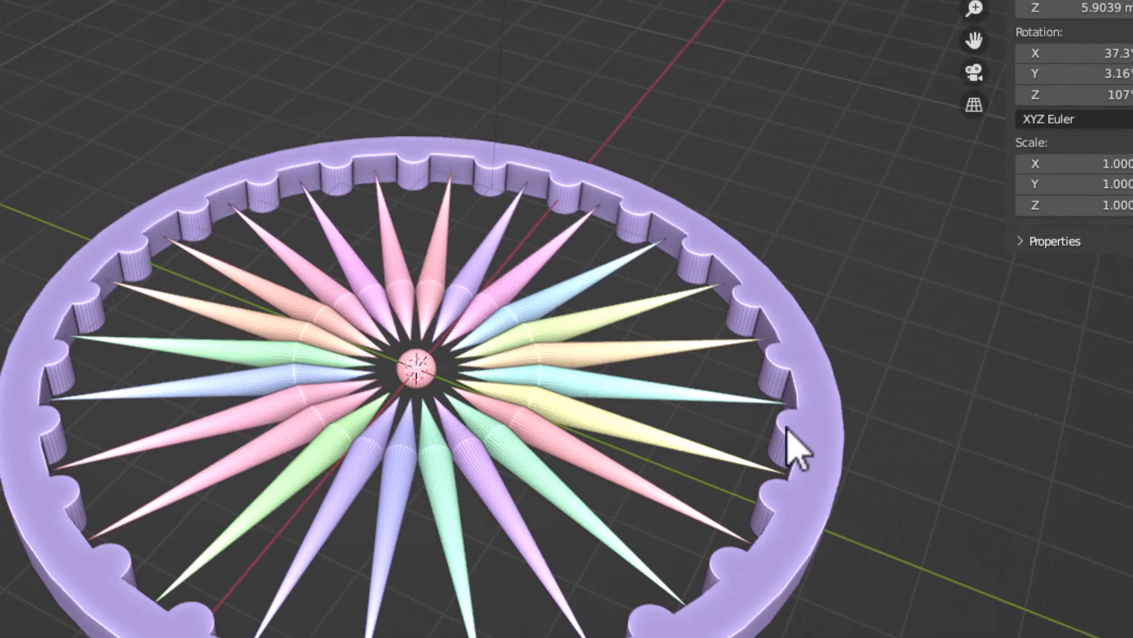
{"action": "key", "text": "z"}
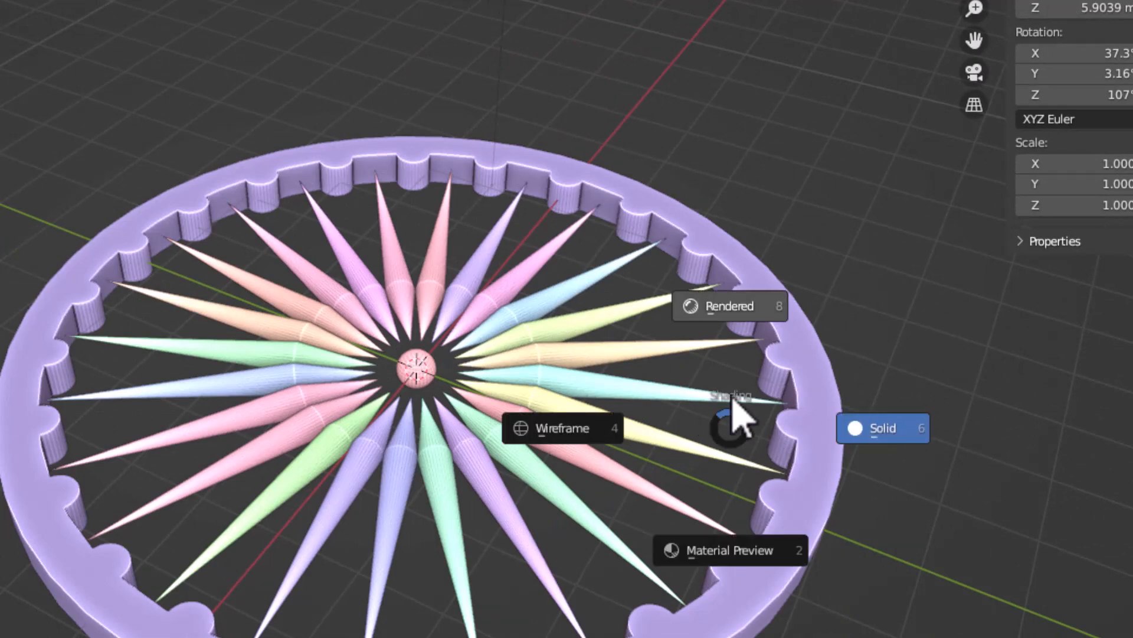
{"action": "left_click", "coordinate": [729, 558]}
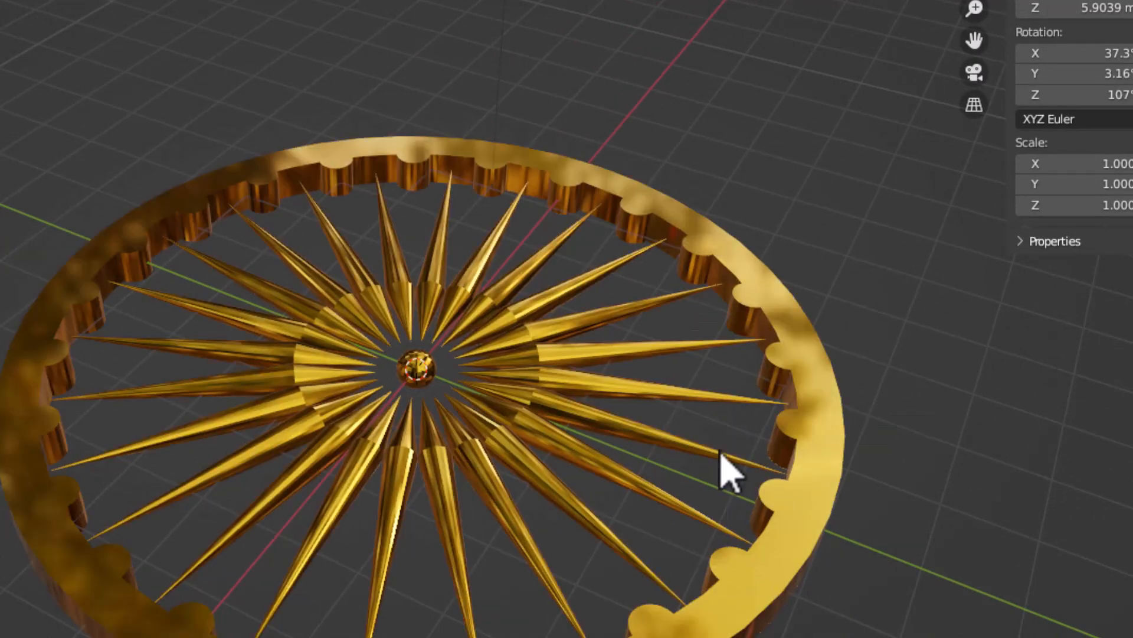
{"action": "key", "text": "z"}
{"action": "left_click", "coordinate": [726, 333]}
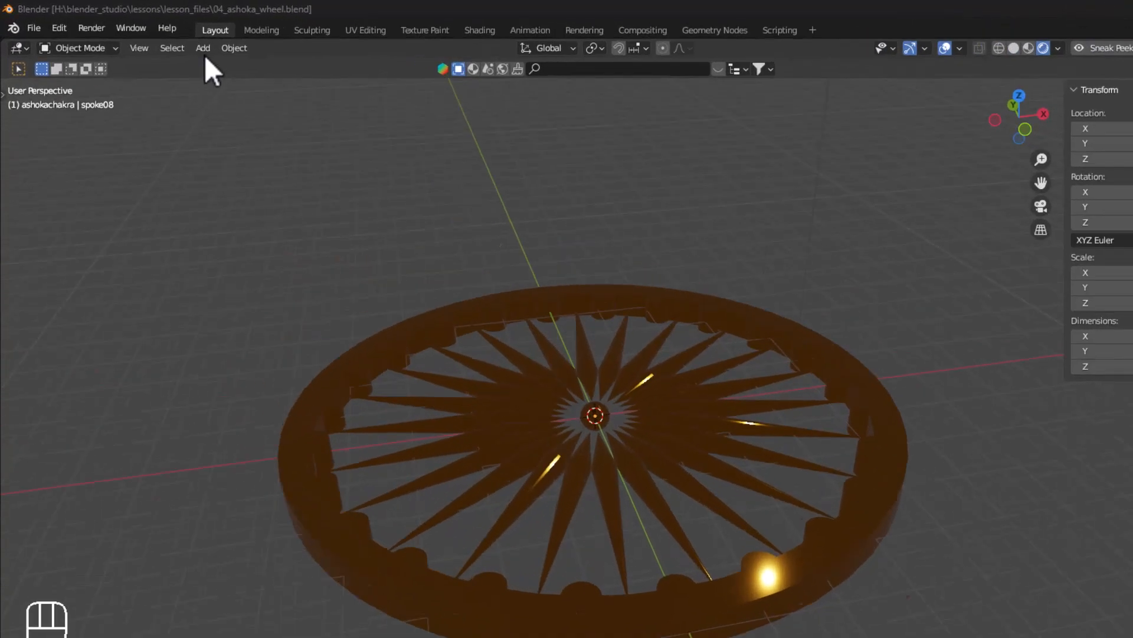
Step: Bring up the mesh primitives available for adding to the scene
{"action": "left_click", "coordinate": [155, 37]}
{"action": "mouse_move", "coordinate": [172, 53]}
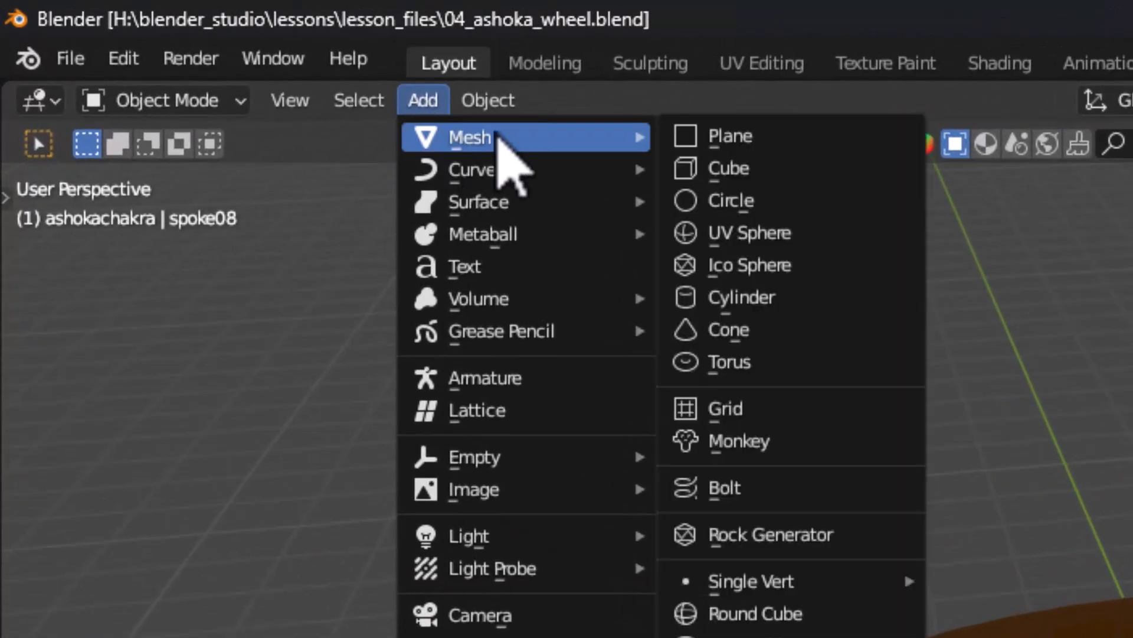